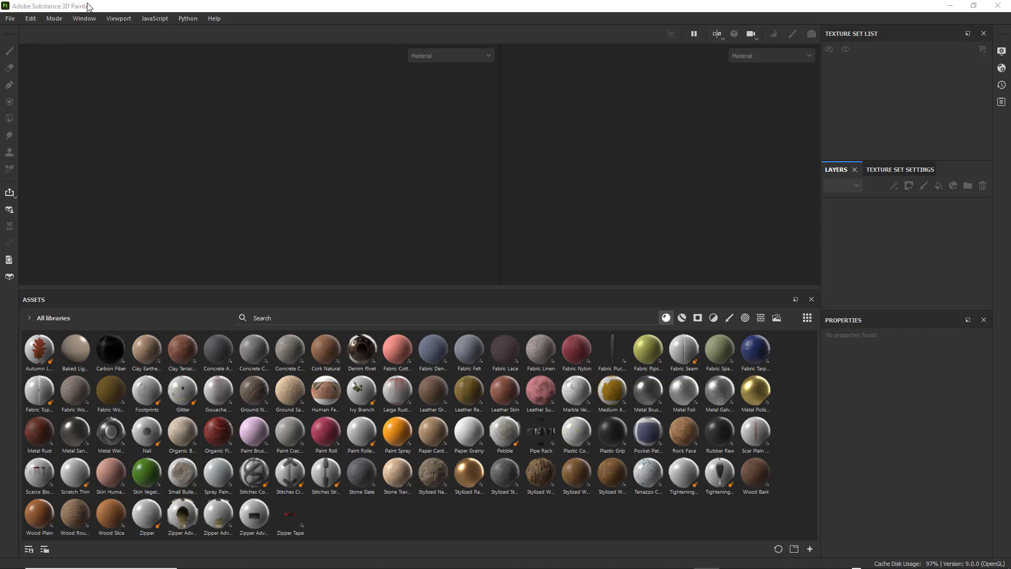
# Step: Start a new project using the ASM - PBR Metallic Roughness (starter_assets) template
pyautogui.click(13, 20)
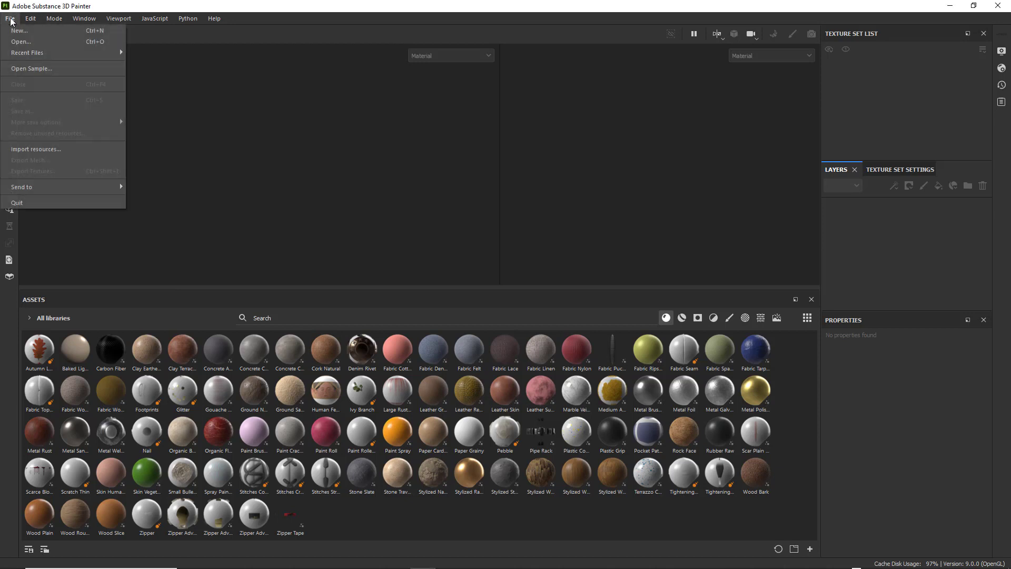
pyautogui.click(17, 32)
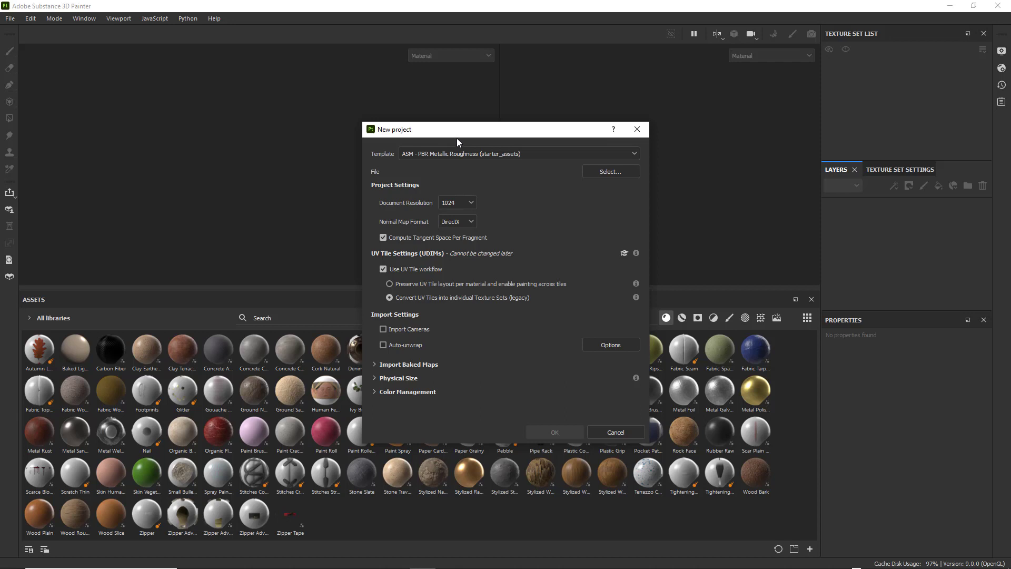
pyautogui.click(633, 155)
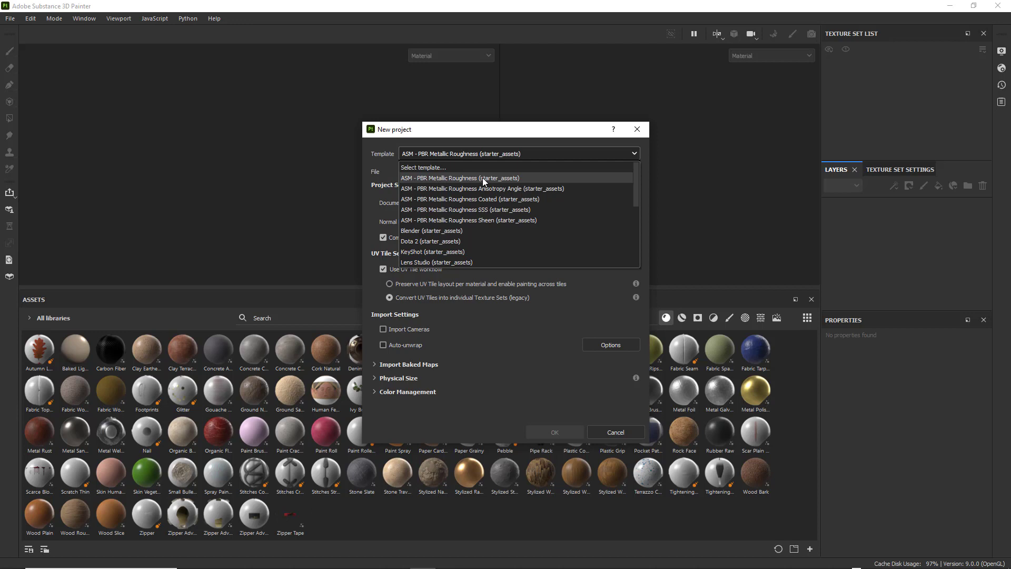
pyautogui.click(505, 179)
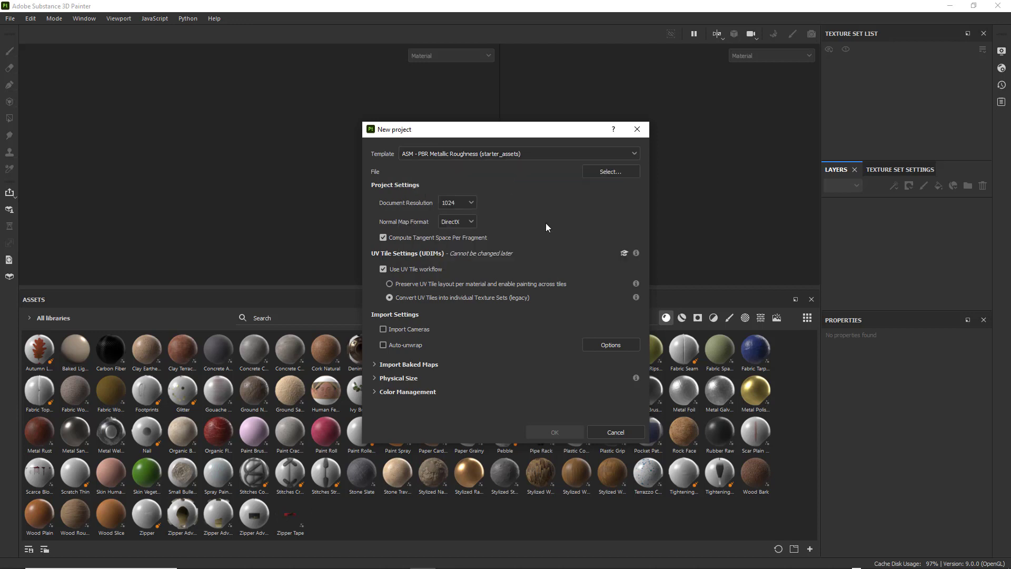
pyautogui.click(611, 172)
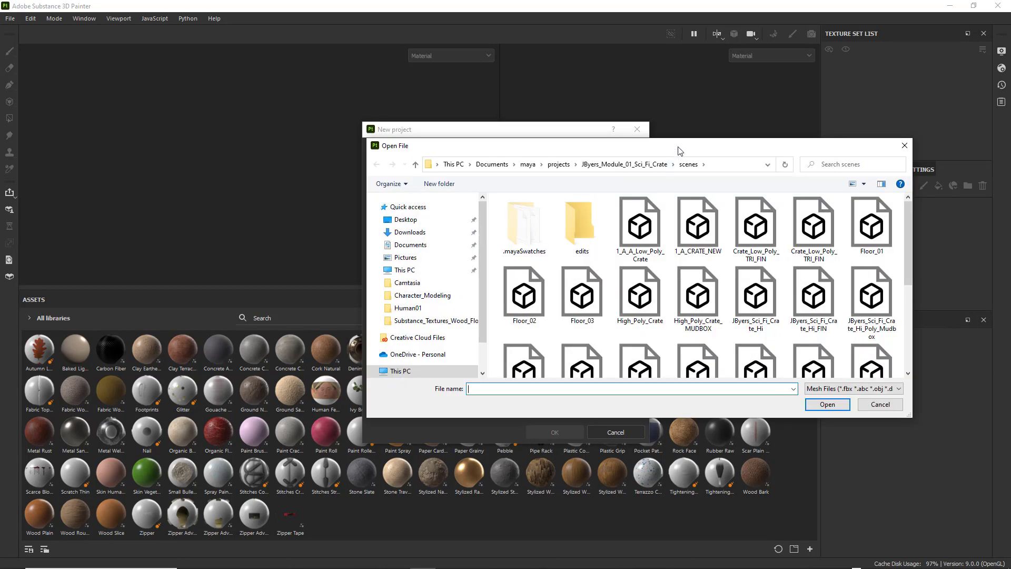
pyautogui.moveTo(679, 143); pyautogui.dragTo(573, 115)
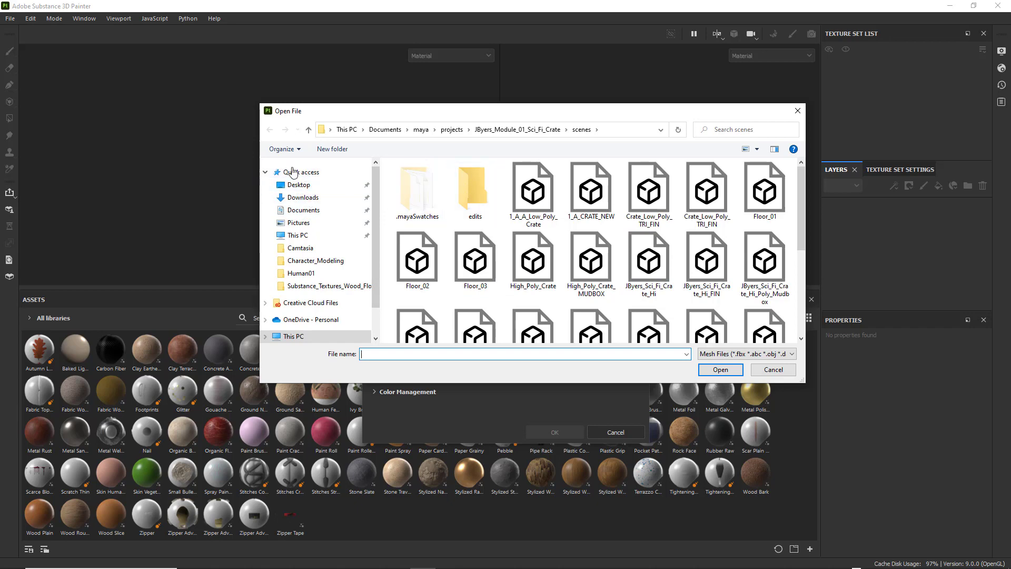
pyautogui.click(774, 370)
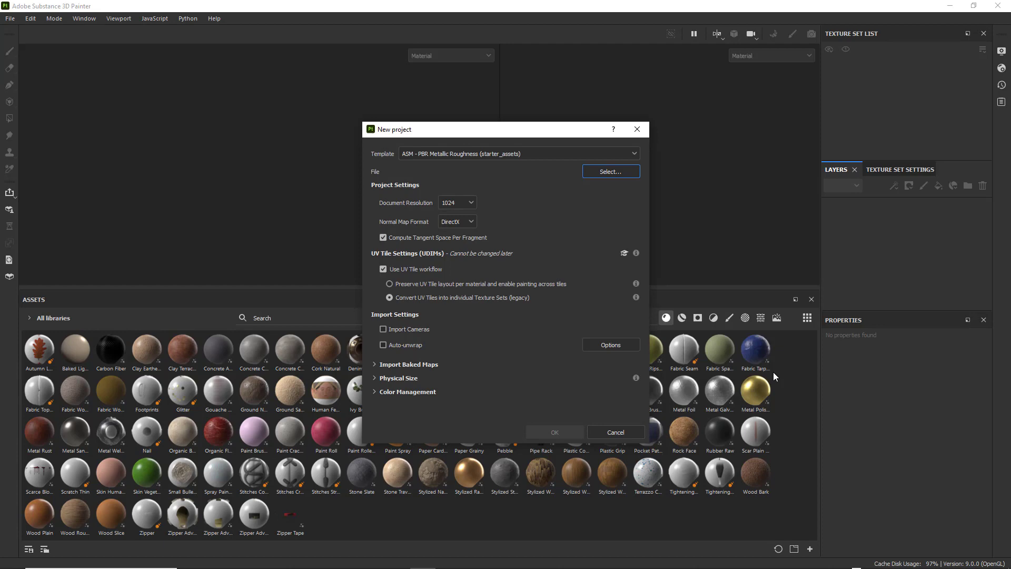
# Step: Choose the Table mesh from the scenes folder of the Module_01_Table_Chairs project on the KINGSTON (G:) drive
pyautogui.click(612, 172)
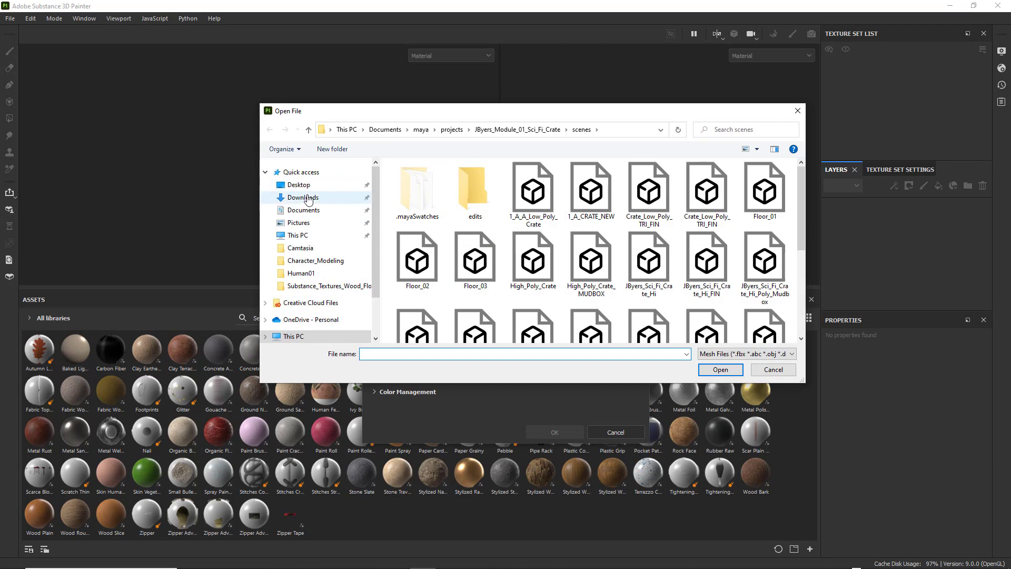
pyautogui.click(299, 235)
pyautogui.doubleClick(601, 318)
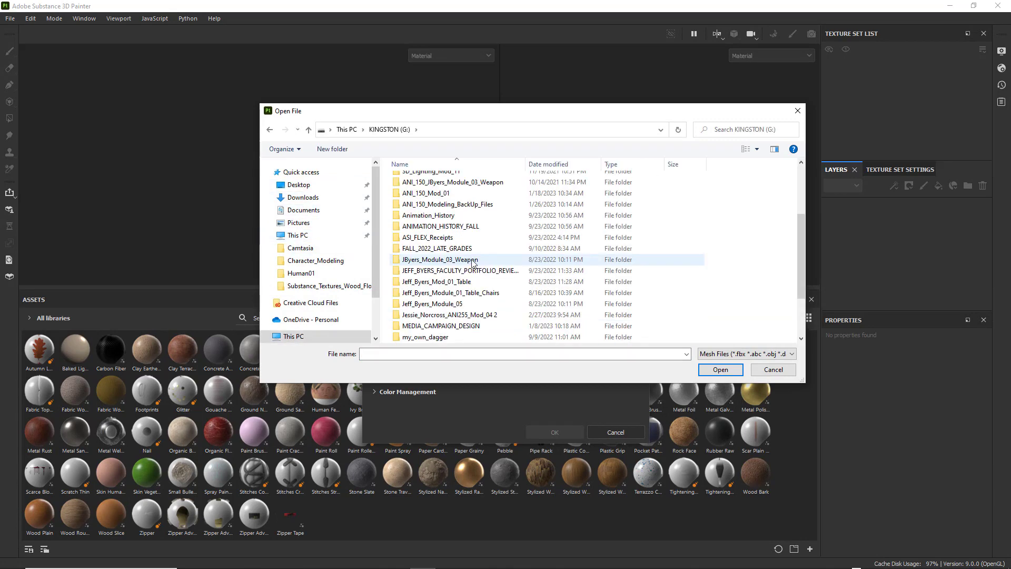
pyautogui.doubleClick(471, 294)
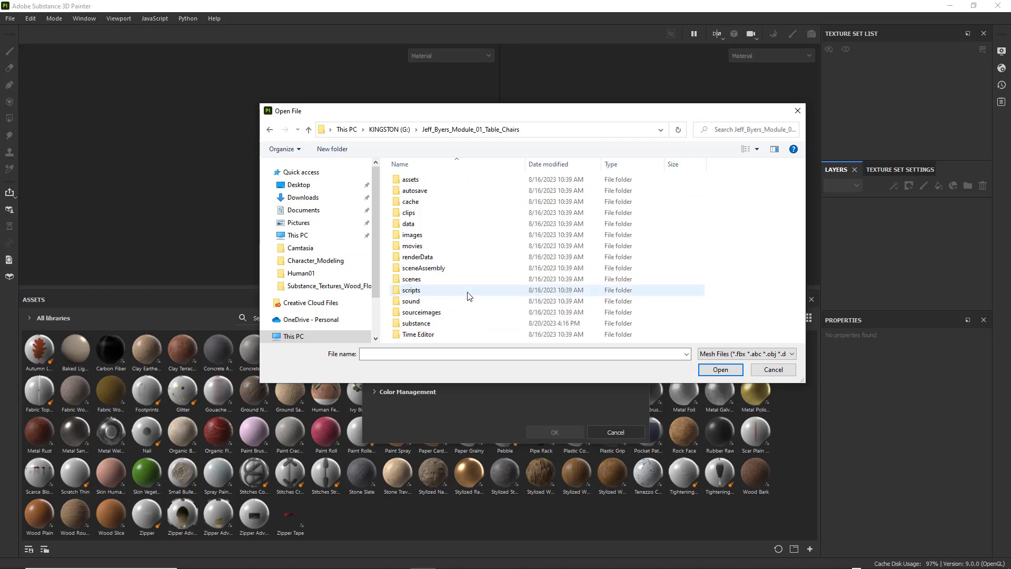
pyautogui.doubleClick(429, 280)
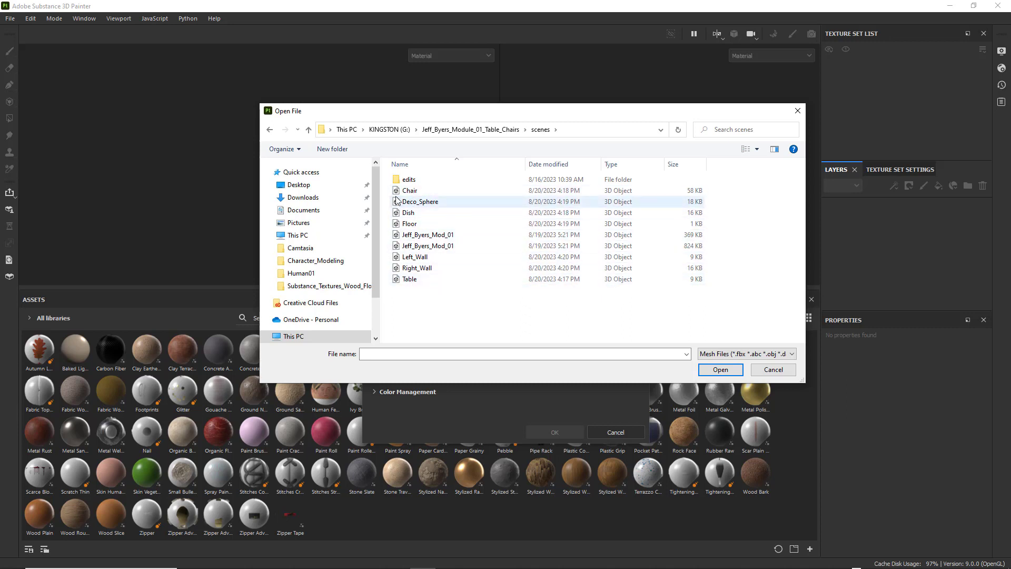
pyautogui.click(409, 280)
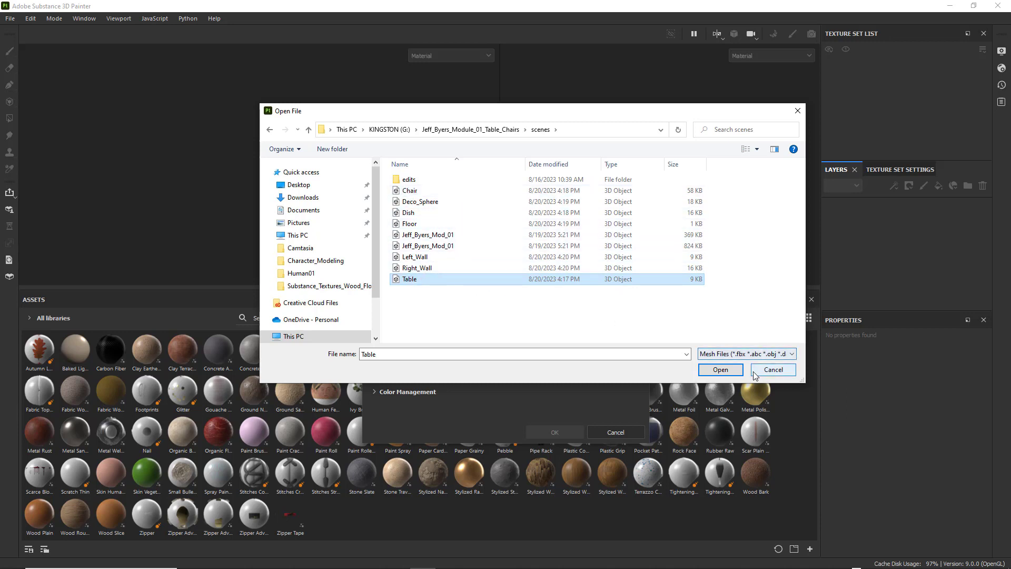
pyautogui.click(720, 370)
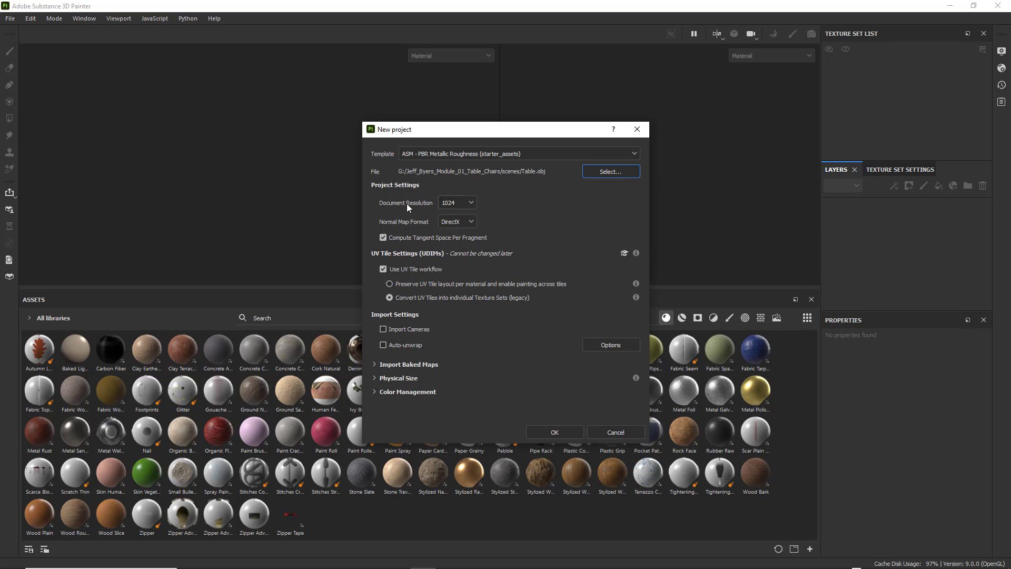
# Step: Set the document resolution to 4096 and create the project with the chosen mesh
pyautogui.click(467, 206)
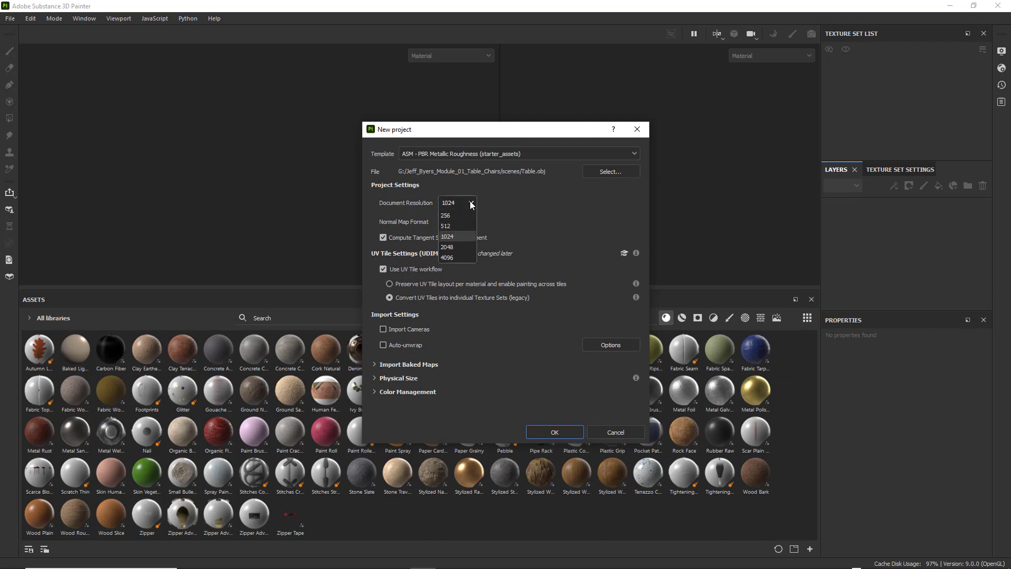
pyautogui.click(461, 269)
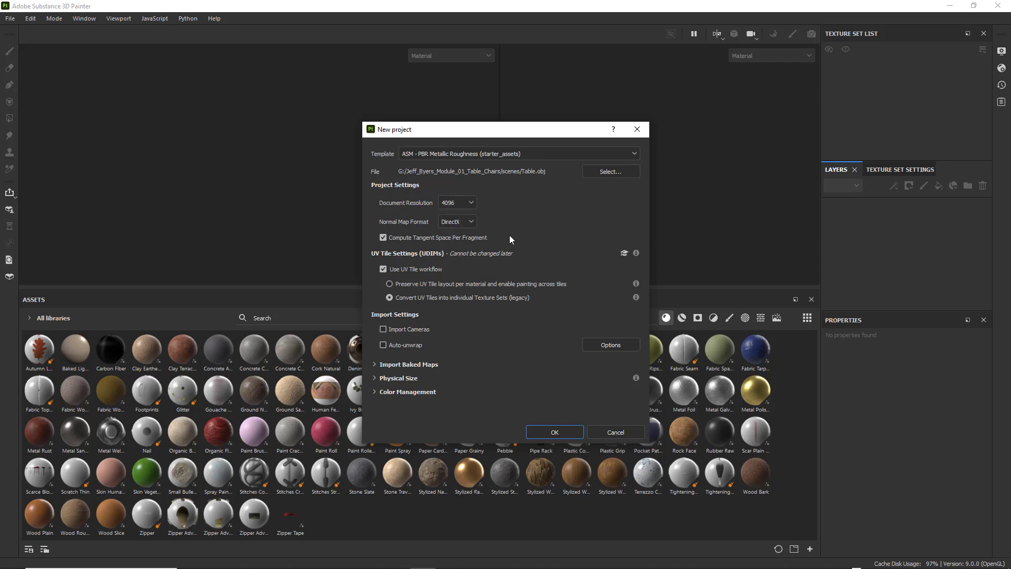
pyautogui.click(472, 200)
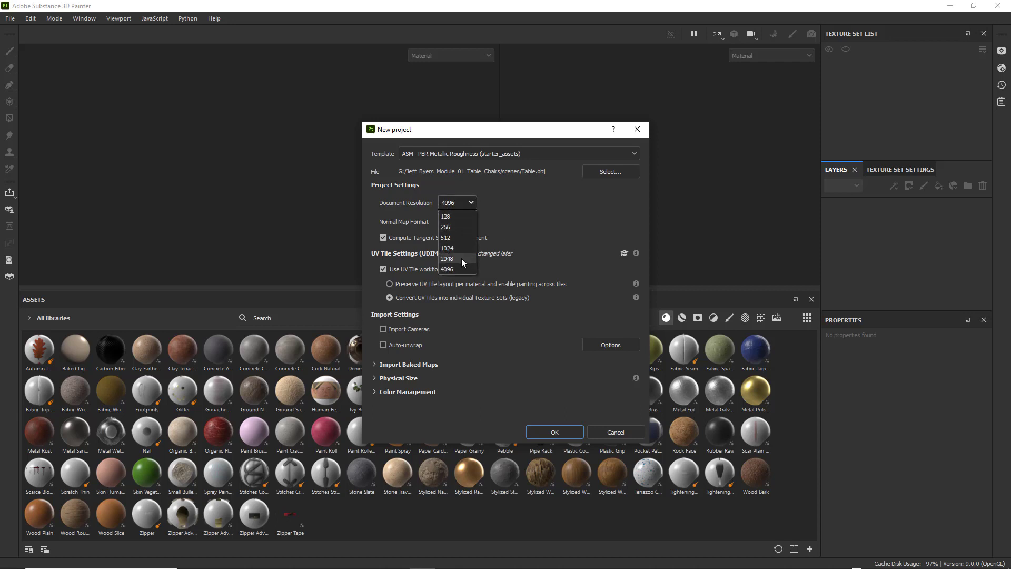
pyautogui.click(461, 259)
pyautogui.click(472, 203)
pyautogui.click(449, 269)
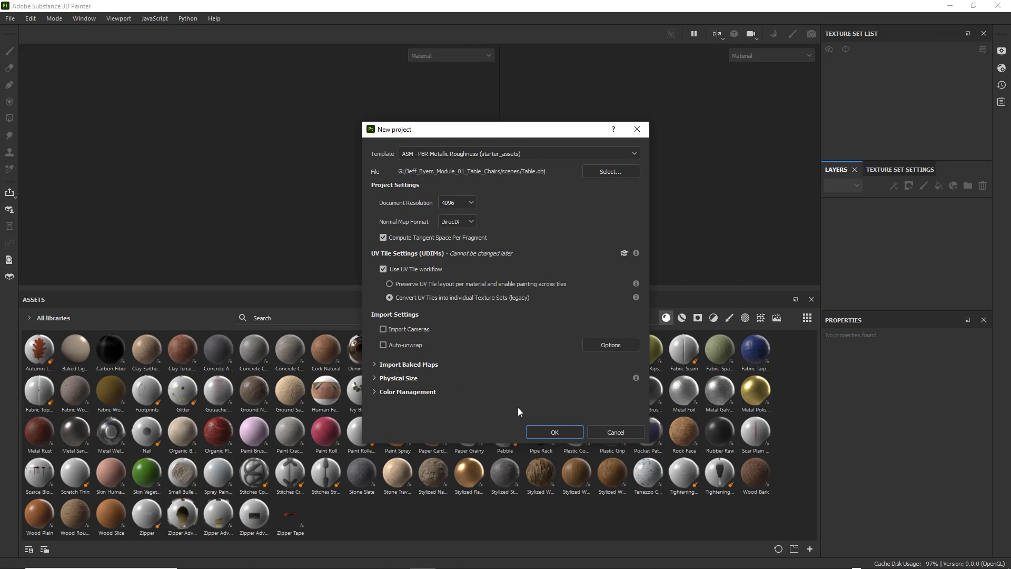
pyautogui.click(554, 432)
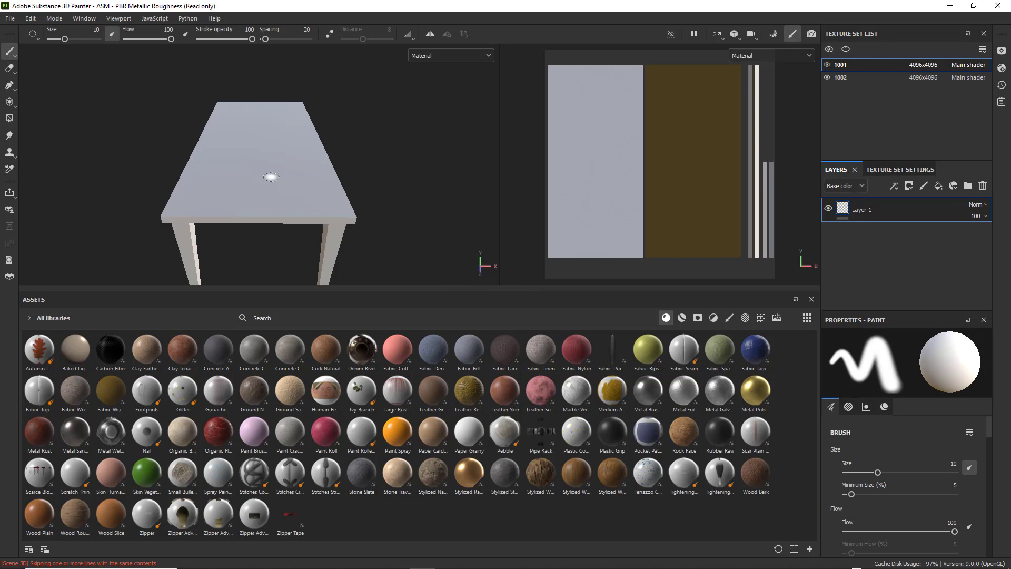
# Step: Inspect the table from several angles, hiding and showing texture set 1001 to check which part of the model it covers
pyautogui.keyDown('alt'); pyautogui.moveTo(281, 175); pyautogui.dragTo(240, 113); pyautogui.keyUp('alt')
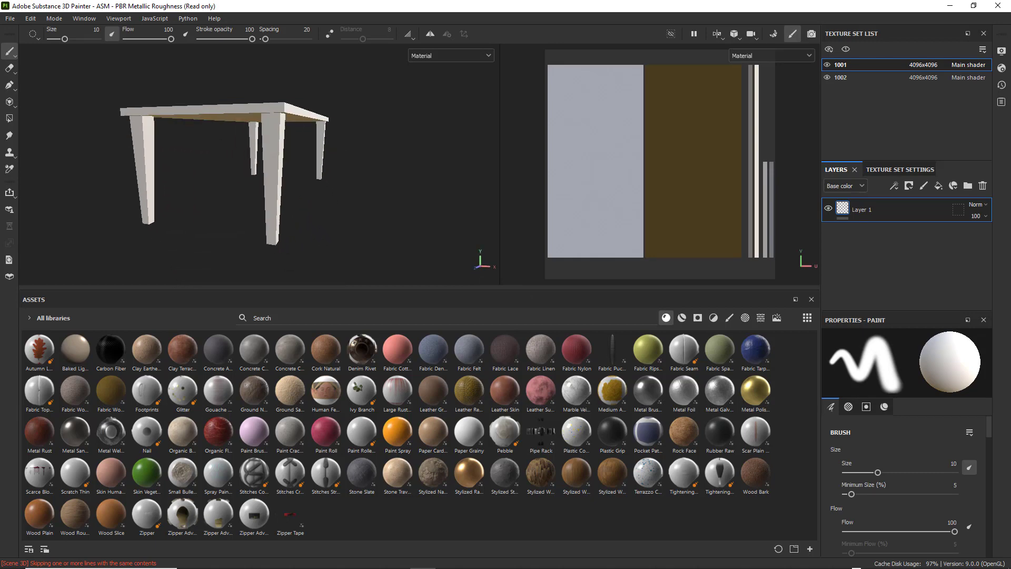
pyautogui.keyDown('alt'); pyautogui.moveTo(320, 147); pyautogui.dragTo(507, 152); pyautogui.keyUp('alt')
pyautogui.scroll(-3, 654, 194)
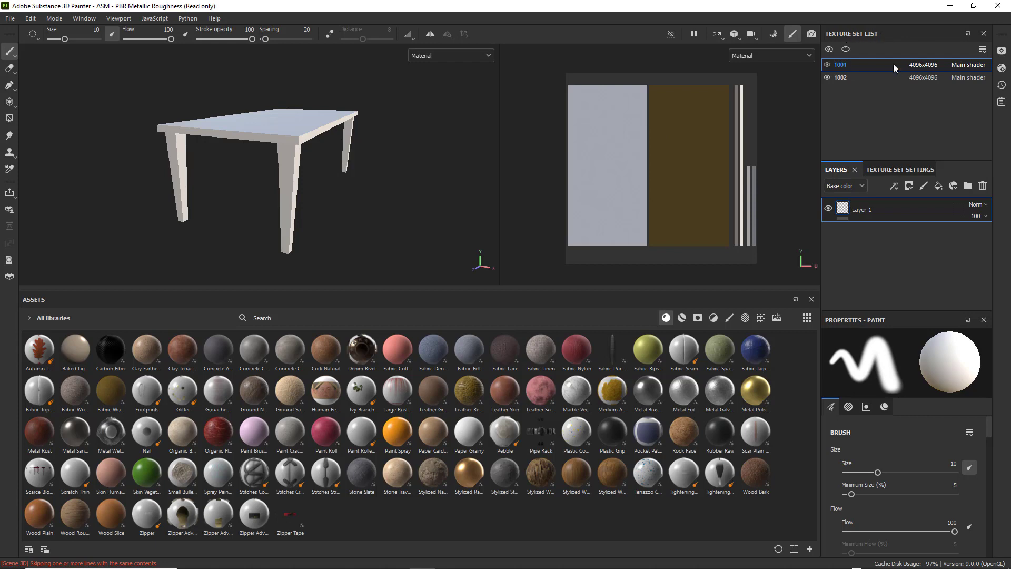
pyautogui.click(827, 64)
pyautogui.click(827, 64)
pyautogui.click(827, 65)
pyautogui.click(827, 64)
pyautogui.click(827, 65)
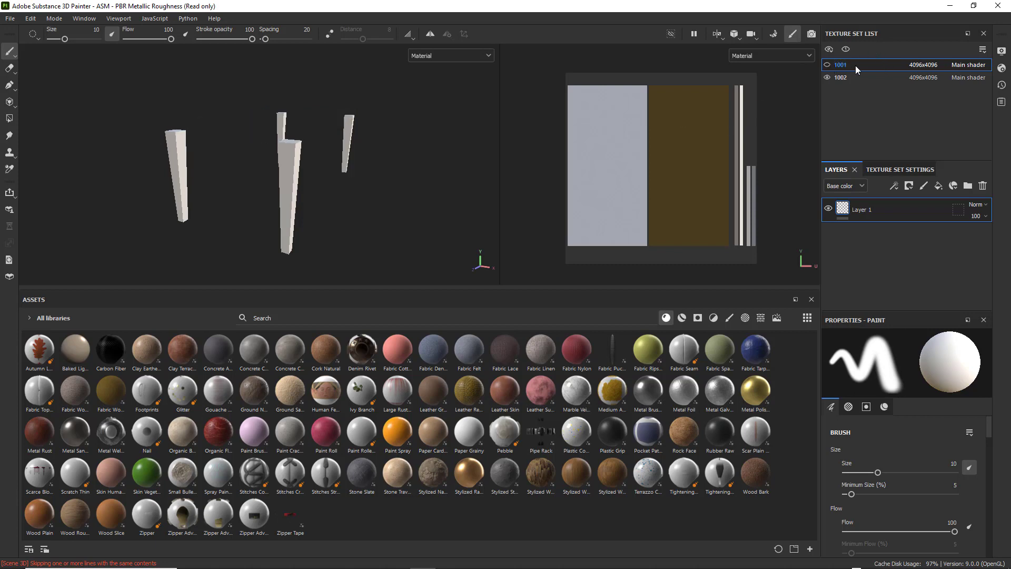
pyautogui.click(826, 64)
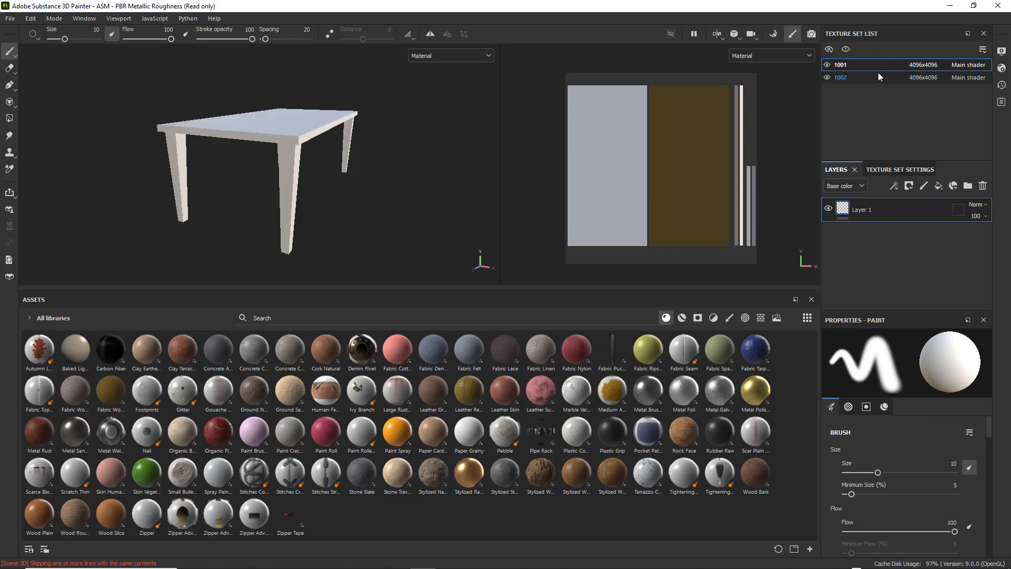
# Step: Select texture set 1002 and toggle its visibility to check which part of the table it covers
pyautogui.click(839, 78)
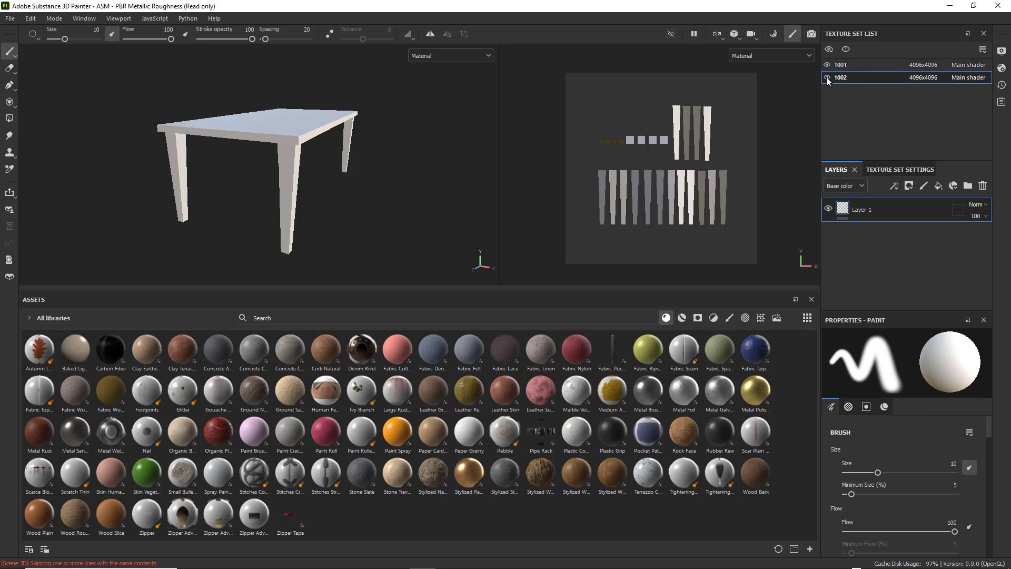
pyautogui.click(827, 77)
pyautogui.click(827, 78)
pyautogui.click(827, 77)
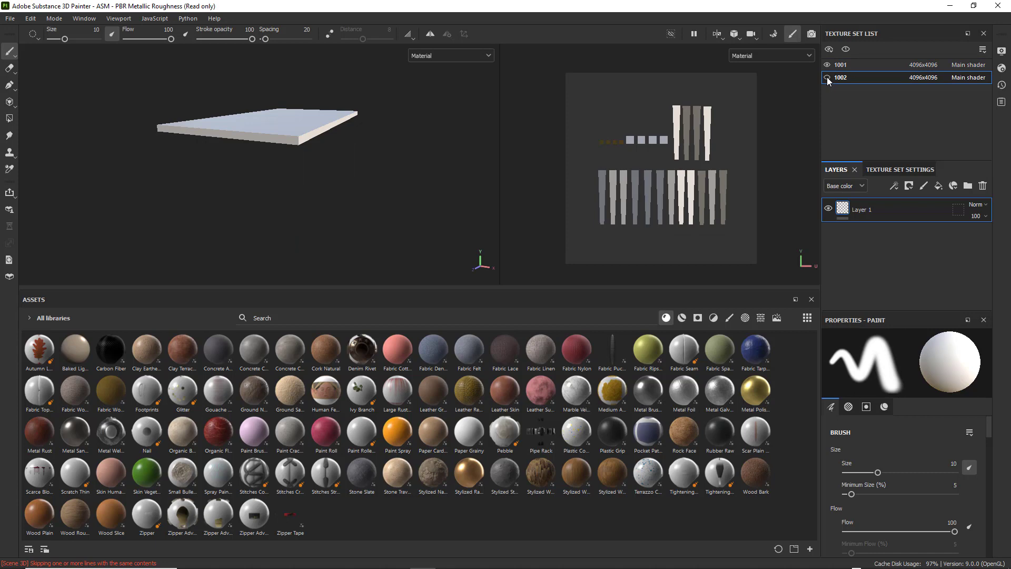
pyautogui.click(827, 77)
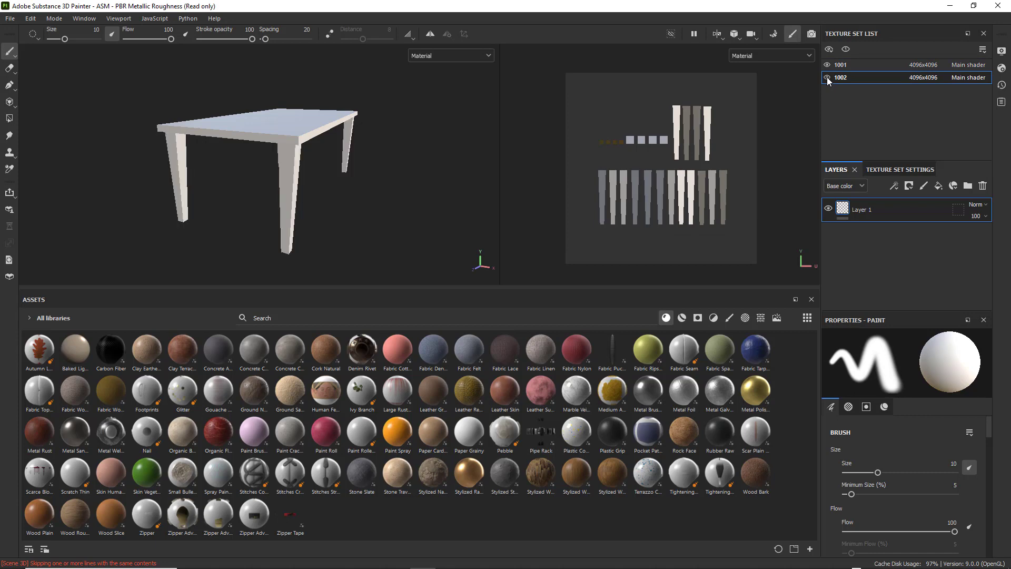
pyautogui.click(827, 77)
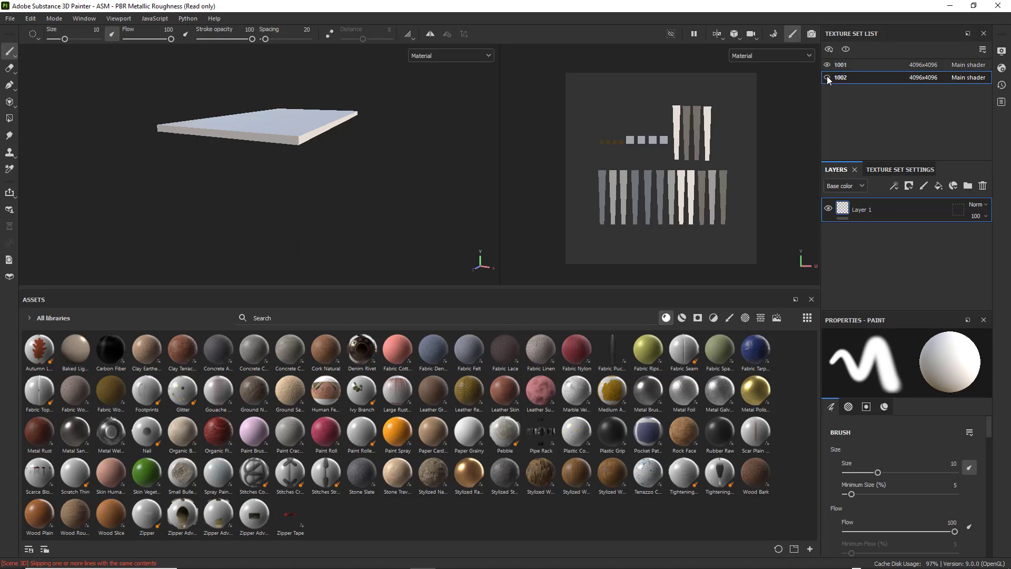
pyautogui.click(827, 78)
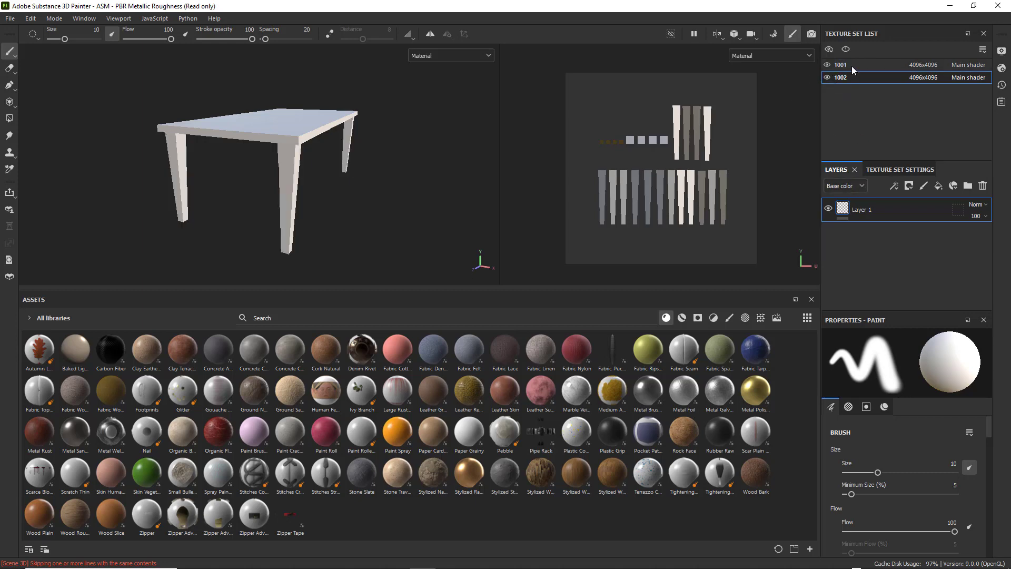
# Step: Switch back and forth between texture sets 1001 and 1002 to compare their UV layouts and layer stacks
pyautogui.click(853, 65)
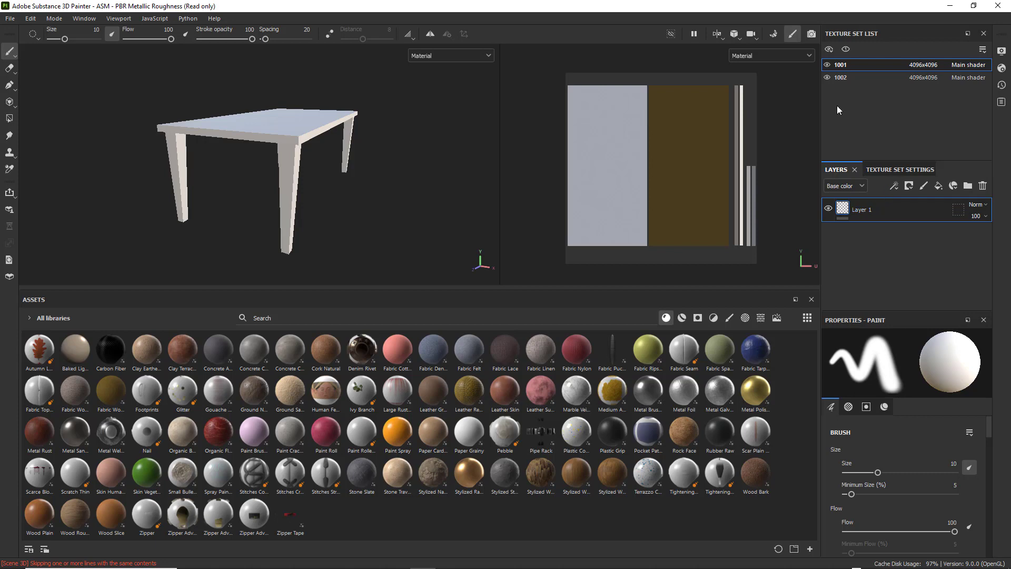
pyautogui.click(842, 77)
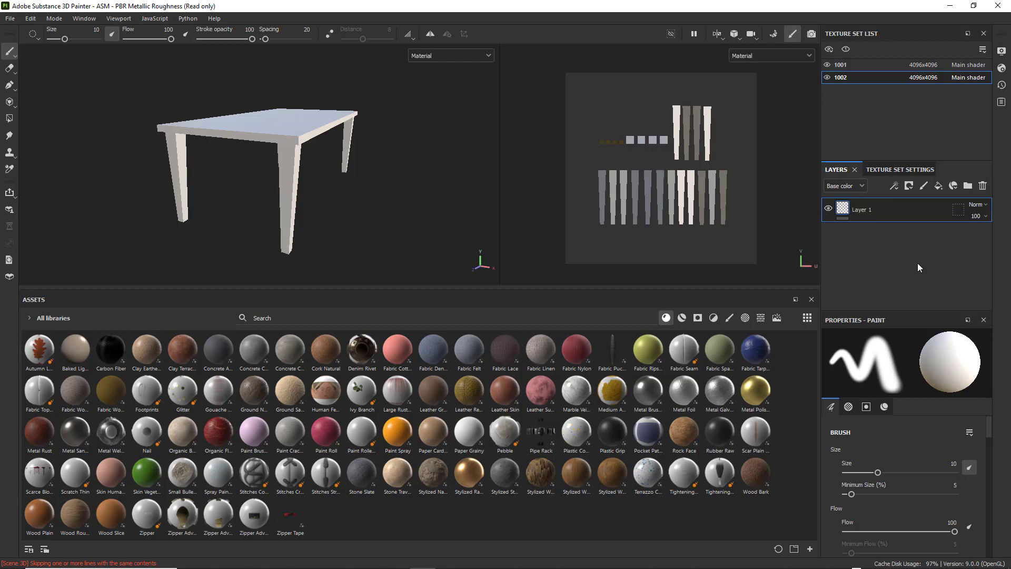
pyautogui.click(837, 64)
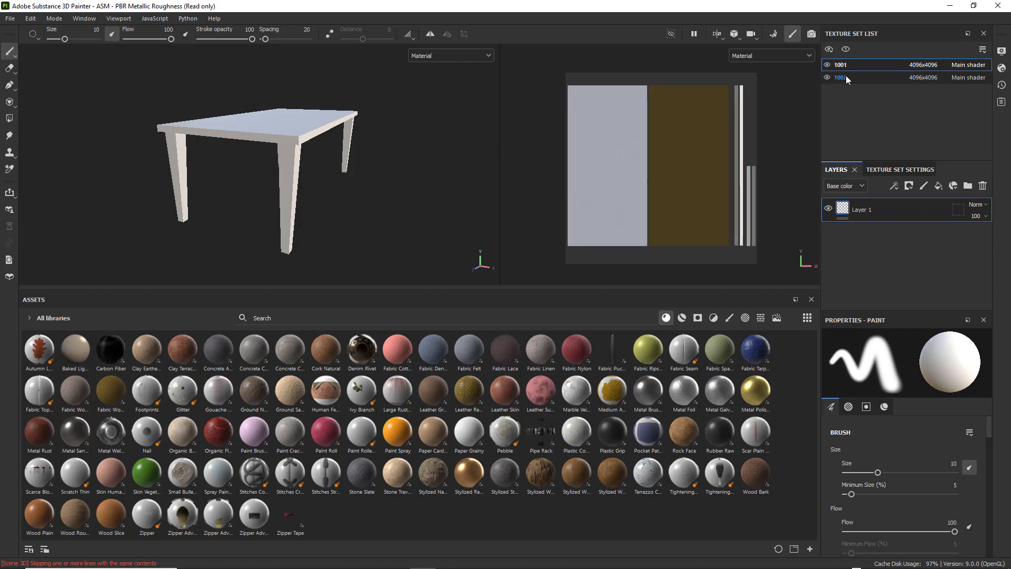
pyautogui.click(846, 77)
pyautogui.click(844, 66)
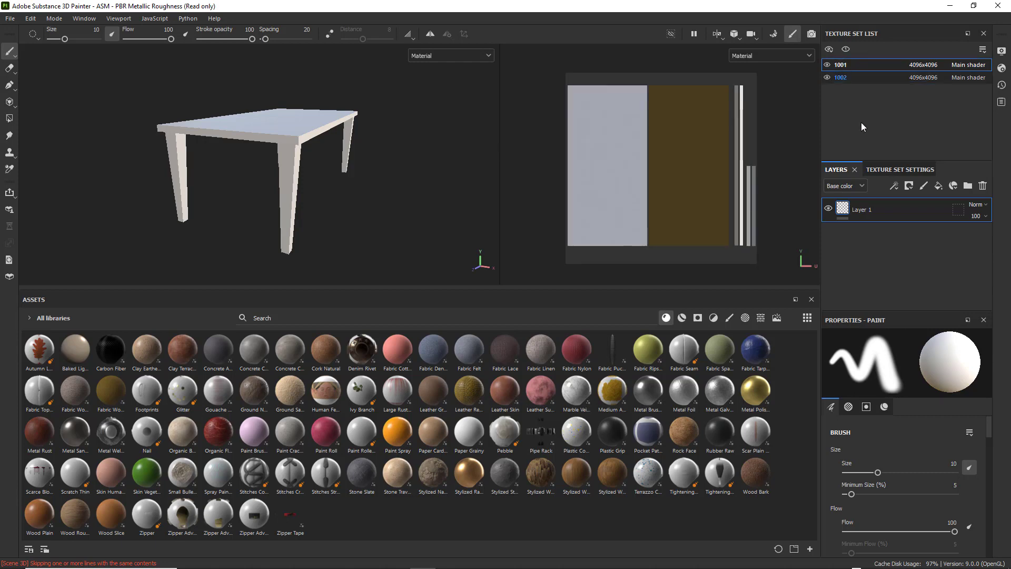
pyautogui.click(844, 77)
pyautogui.click(844, 65)
pyautogui.click(844, 78)
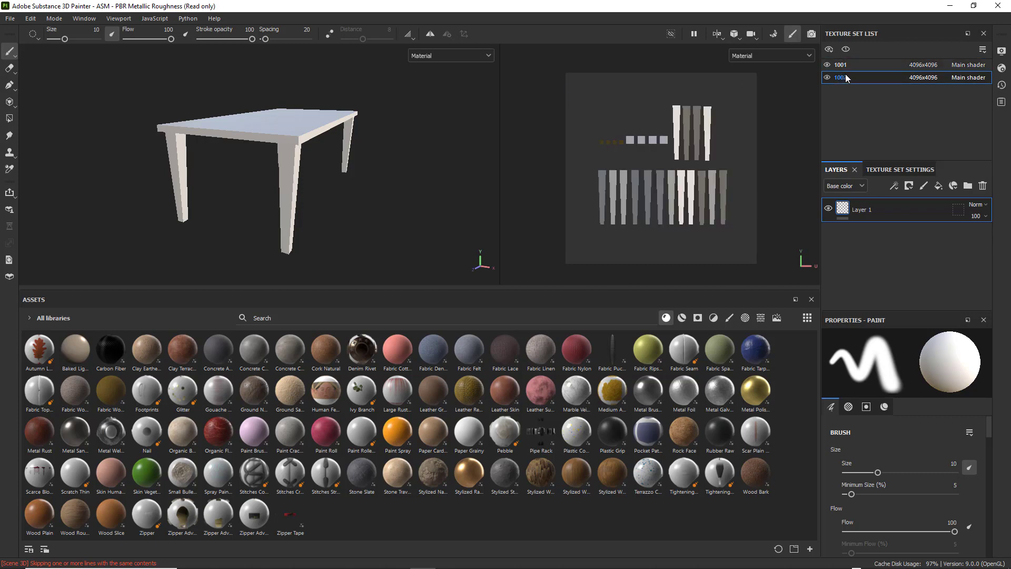
pyautogui.click(844, 64)
pyautogui.click(845, 77)
# Step: View the table from above, make texture set 1001 active, and briefly hide its geometry before showing it again
pyautogui.moveTo(275, 154)
pyautogui.keyDown('alt'); pyautogui.mouseDown()
pyautogui.moveTo(267, 163)
pyautogui.moveTo(271, 141)
pyautogui.moveTo(259, 165)
pyautogui.mouseUp(); pyautogui.keyUp('alt')
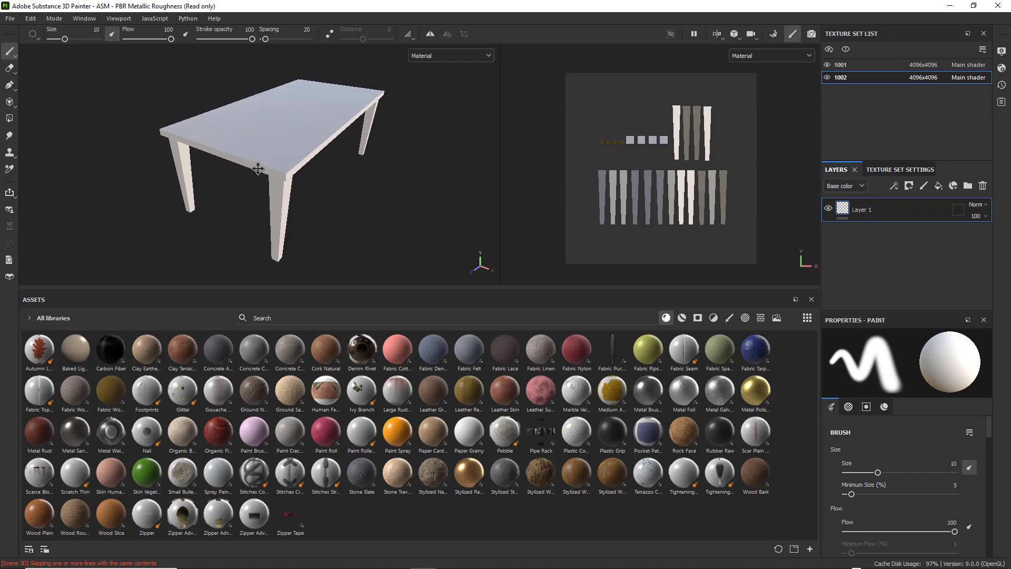
pyautogui.click(843, 65)
pyautogui.click(827, 64)
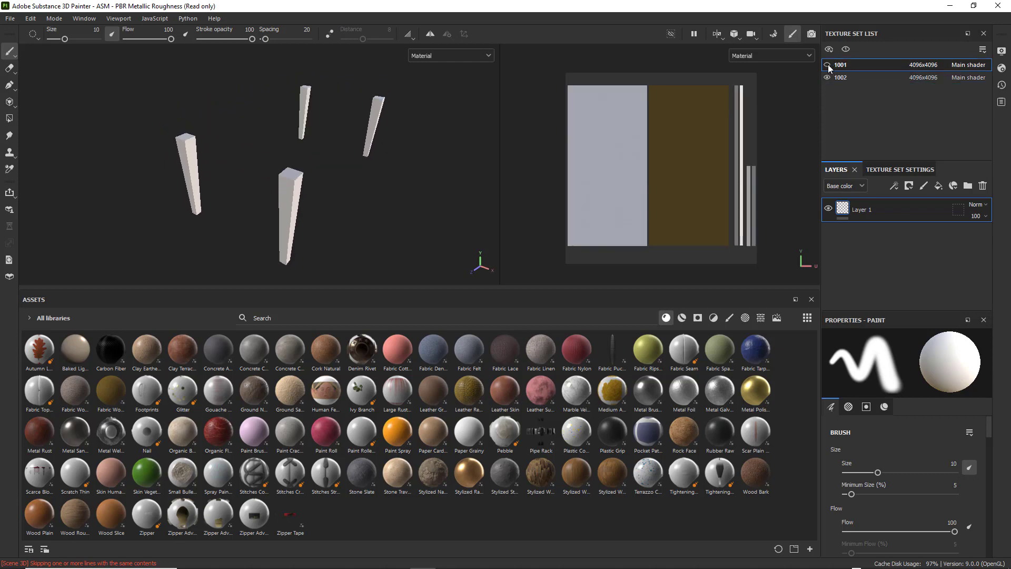
pyautogui.click(827, 65)
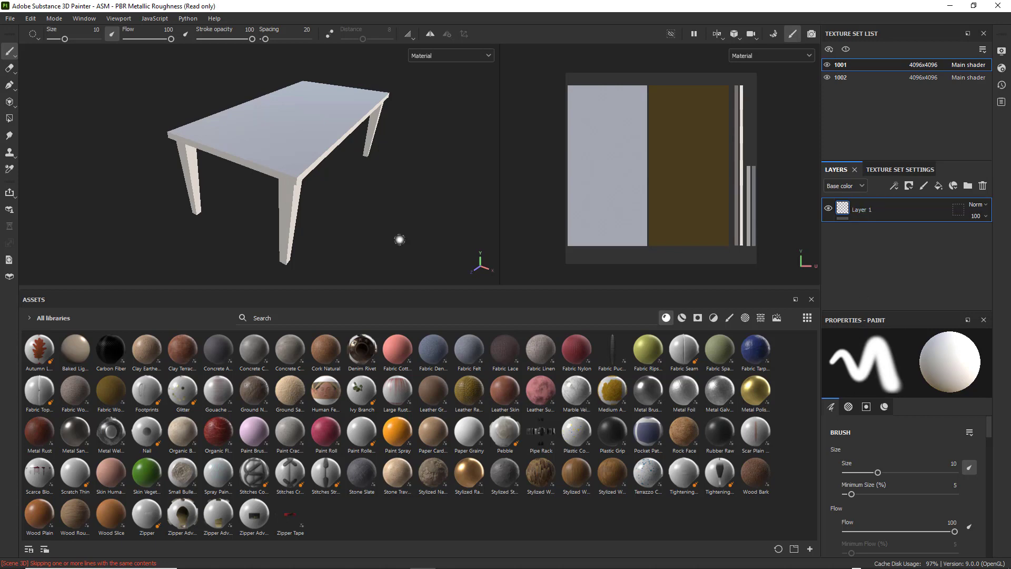
# Step: Undo a trial squiggle on the tabletop and brush a smiley face onto its surface in the 3D view
pyautogui.moveTo(251, 116)
pyautogui.mouseDown()
pyautogui.moveTo(287, 127)
pyautogui.moveTo(281, 146)
pyautogui.mouseUp()
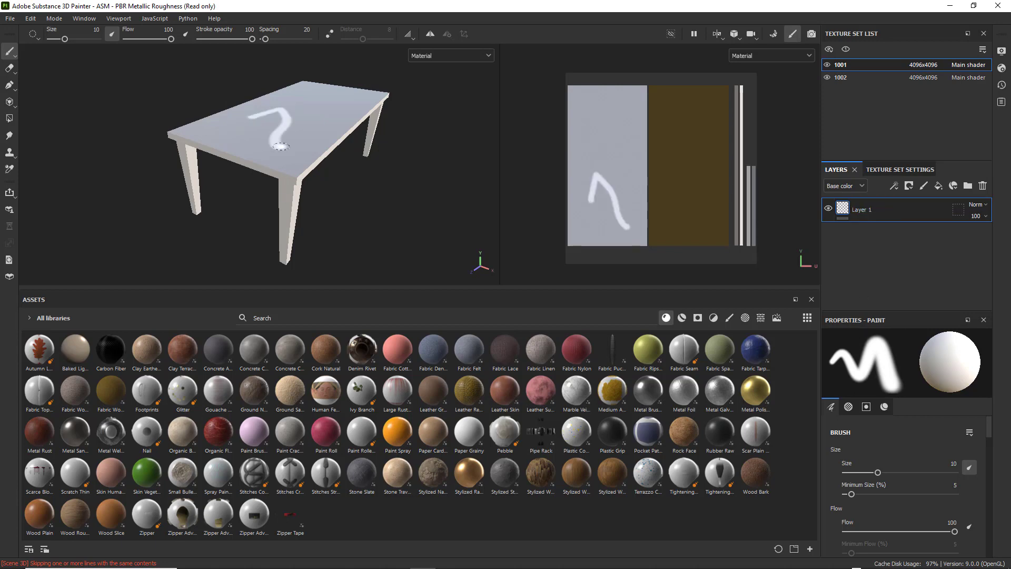
pyautogui.hotkey('ctrl', 'z')
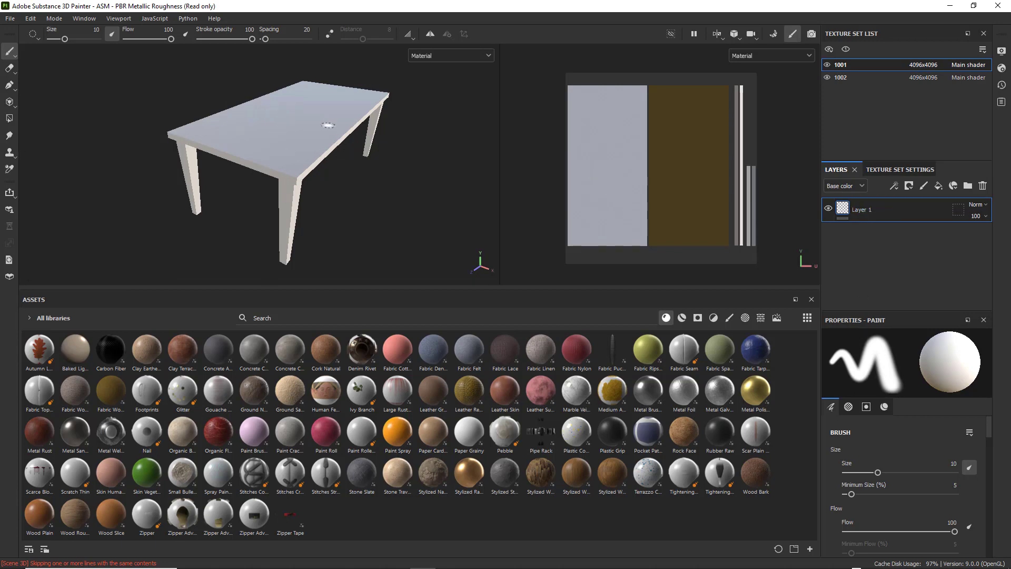
pyautogui.moveTo(301, 106)
pyautogui.keyDown('alt'); pyautogui.mouseDown()
pyautogui.moveTo(255, 162)
pyautogui.moveTo(217, 174)
pyautogui.moveTo(220, 154)
pyautogui.moveTo(264, 159)
pyautogui.mouseUp(); pyautogui.keyUp('alt')
pyautogui.click(237, 144)
pyautogui.click(261, 143)
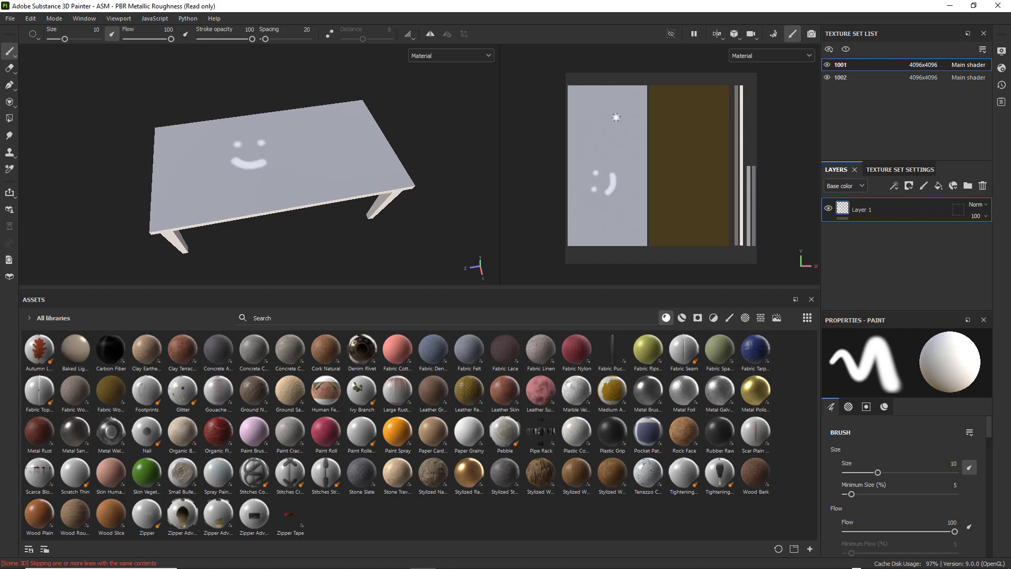
# Step: Paint a second smiley face on the light tabletop island in the 2D UV view and check it on the model
pyautogui.click(594, 102)
pyautogui.moveTo(594, 112); pyautogui.dragTo(621, 112)
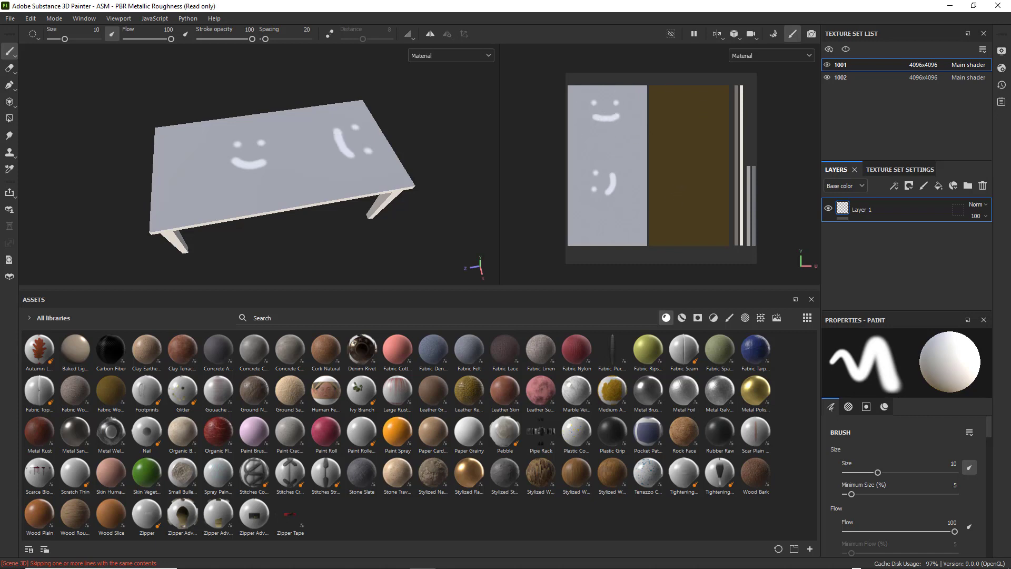
pyautogui.moveTo(676, 177)
pyautogui.keyDown('alt'); pyautogui.mouseDown()
pyautogui.moveTo(687, 181)
pyautogui.moveTo(673, 176)
pyautogui.mouseUp(); pyautogui.keyUp('alt')
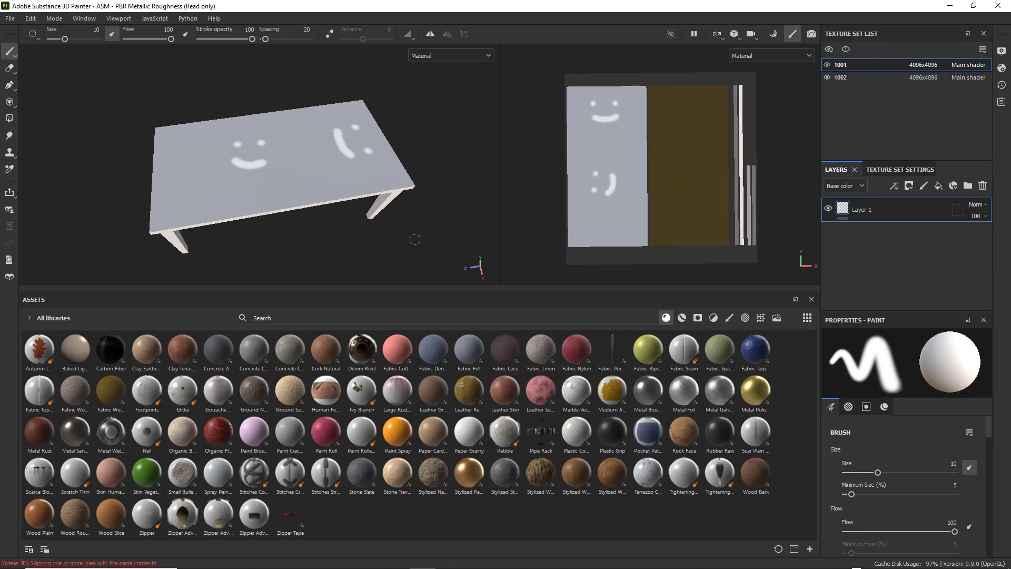
pyautogui.moveTo(430, 225)
pyautogui.keyDown('alt'); pyautogui.mouseDown()
pyautogui.moveTo(451, 172)
pyautogui.moveTo(366, 169)
pyautogui.moveTo(344, 180)
pyautogui.moveTo(474, 180)
pyautogui.moveTo(442, 185)
pyautogui.moveTo(437, 197)
pyautogui.moveTo(377, 173)
pyautogui.moveTo(421, 191)
pyautogui.moveTo(312, 190)
pyautogui.moveTo(442, 190)
pyautogui.moveTo(434, 199)
pyautogui.mouseUp(); pyautogui.keyUp('alt')
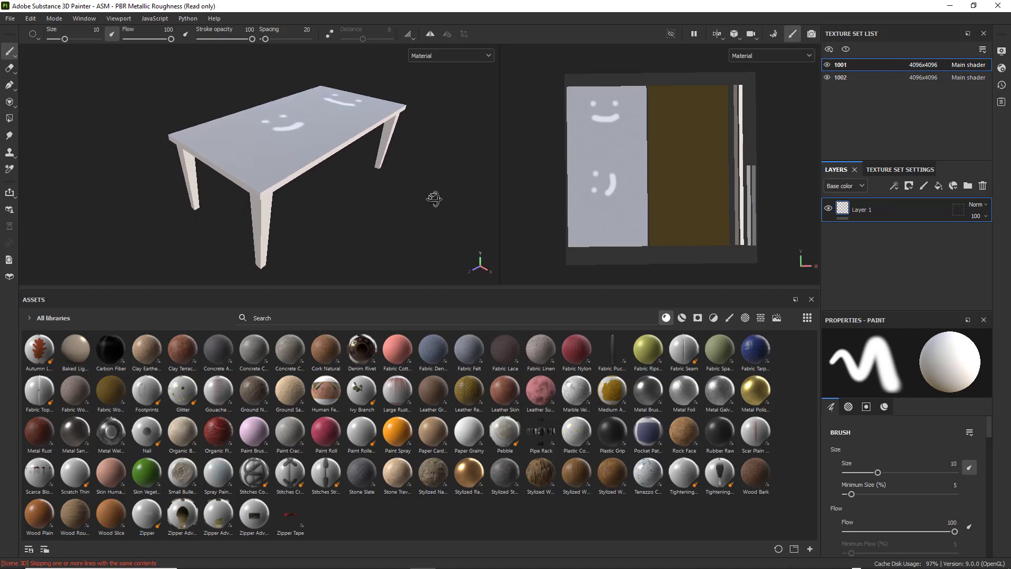
# Step: Paint a wavy stroke on the brown UV island and undo all the test strokes
pyautogui.moveTo(668, 112)
pyautogui.mouseDown()
pyautogui.moveTo(687, 126)
pyautogui.moveTo(670, 170)
pyautogui.moveTo(684, 213)
pyautogui.mouseUp()
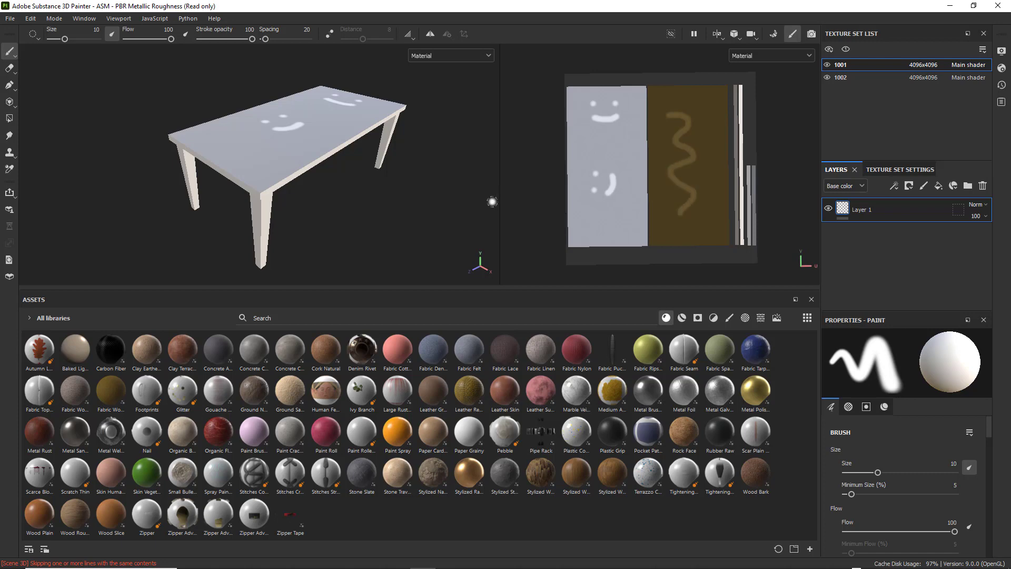
pyautogui.moveTo(391, 235)
pyautogui.keyDown('alt'); pyautogui.mouseDown()
pyautogui.moveTo(390, 158)
pyautogui.moveTo(388, 233)
pyautogui.mouseUp(); pyautogui.keyUp('alt')
pyautogui.hotkey('ctrl', 'z')
pyautogui.hotkey('ctrl', 'z')
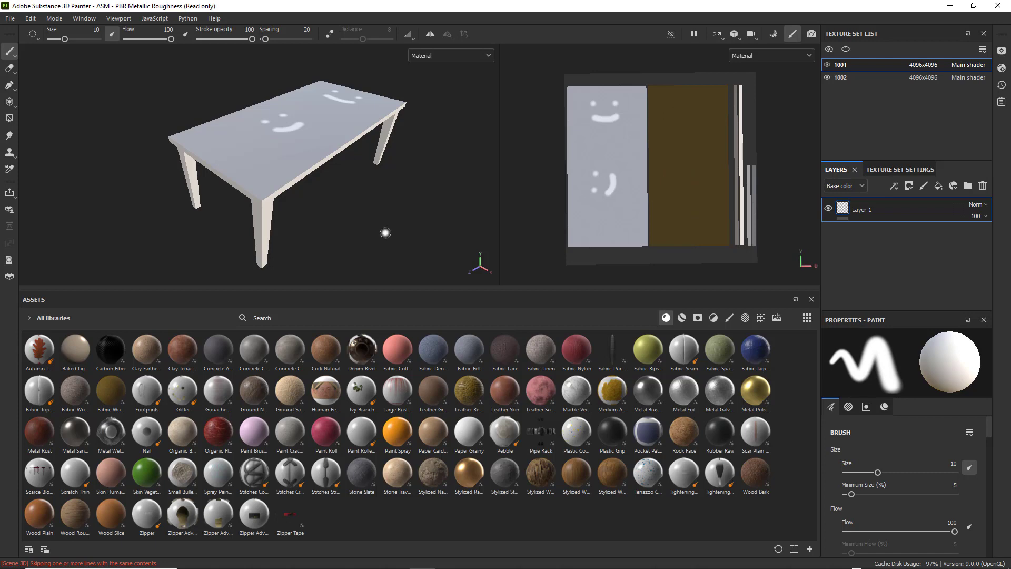
pyautogui.hotkey('ctrl', 'z')
pyautogui.hotkey('ctrl', 'z')
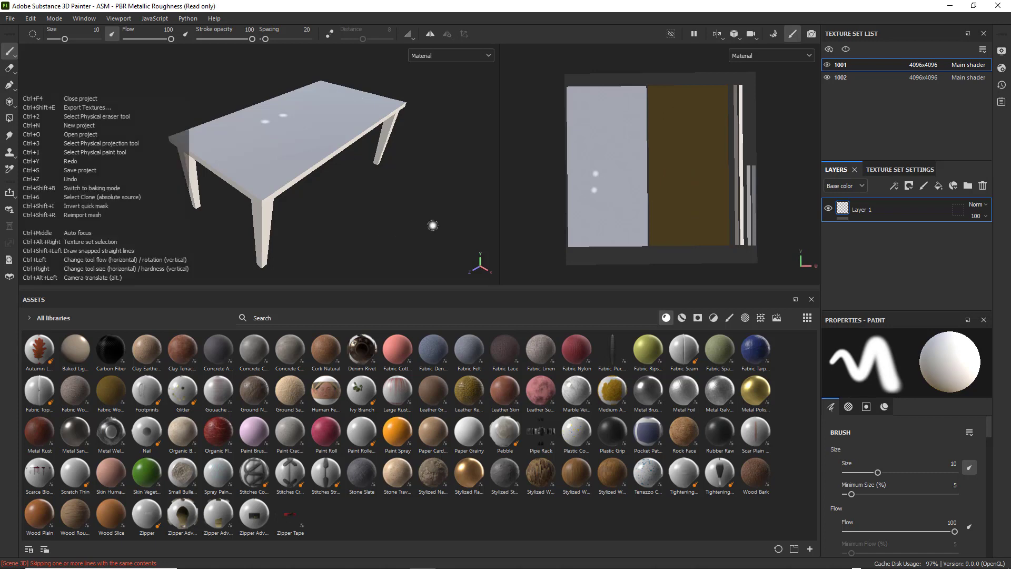
pyautogui.hotkey('ctrl', 'z')
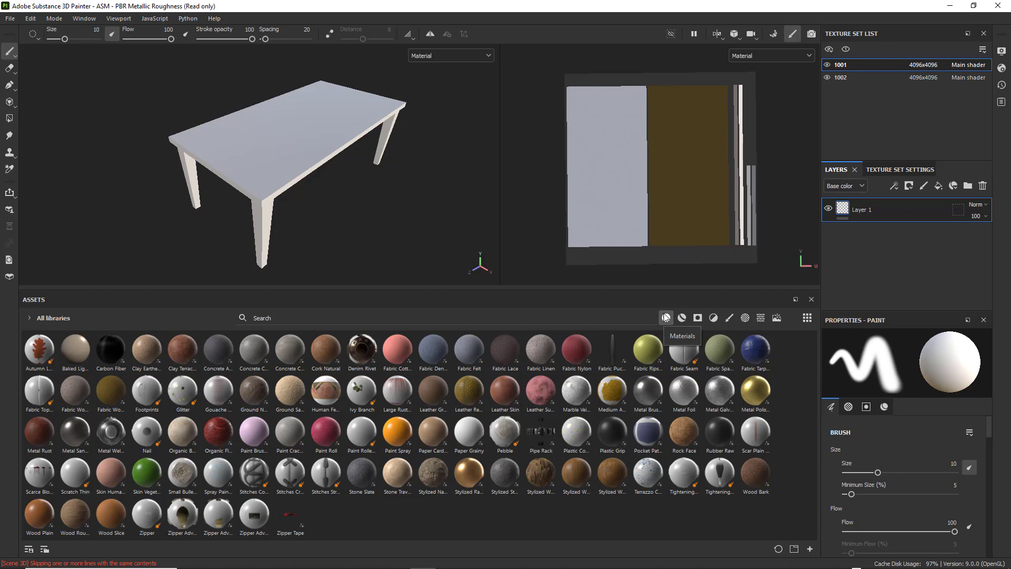
pyautogui.moveTo(412, 474)
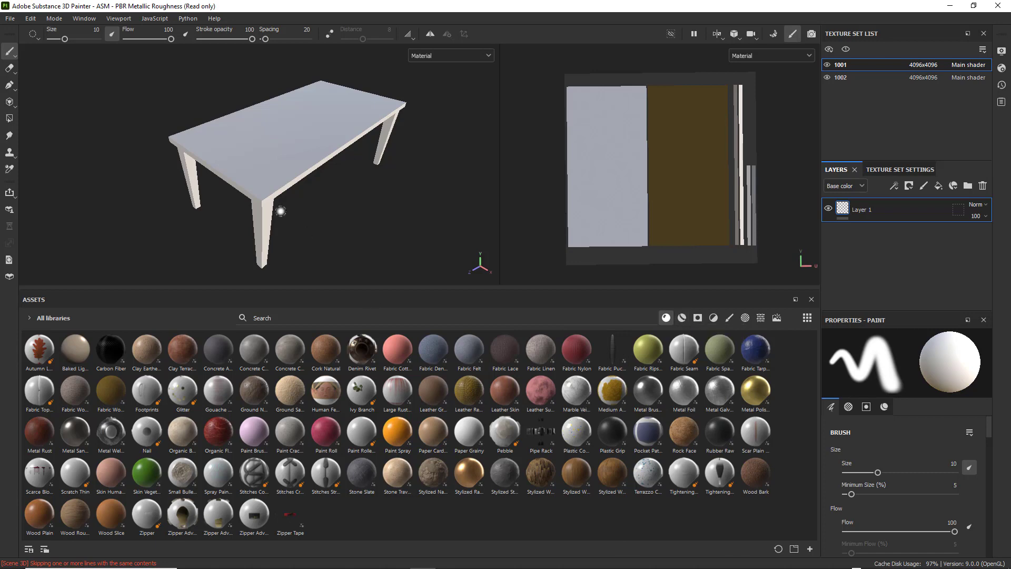
pyautogui.keyDown('alt'); pyautogui.moveTo(339, 192); pyautogui.dragTo(330, 210); pyautogui.keyUp('alt')
pyautogui.keyDown('alt'); pyautogui.moveTo(330, 210); pyautogui.dragTo(302, 191, button='middle'); pyautogui.keyUp('alt')
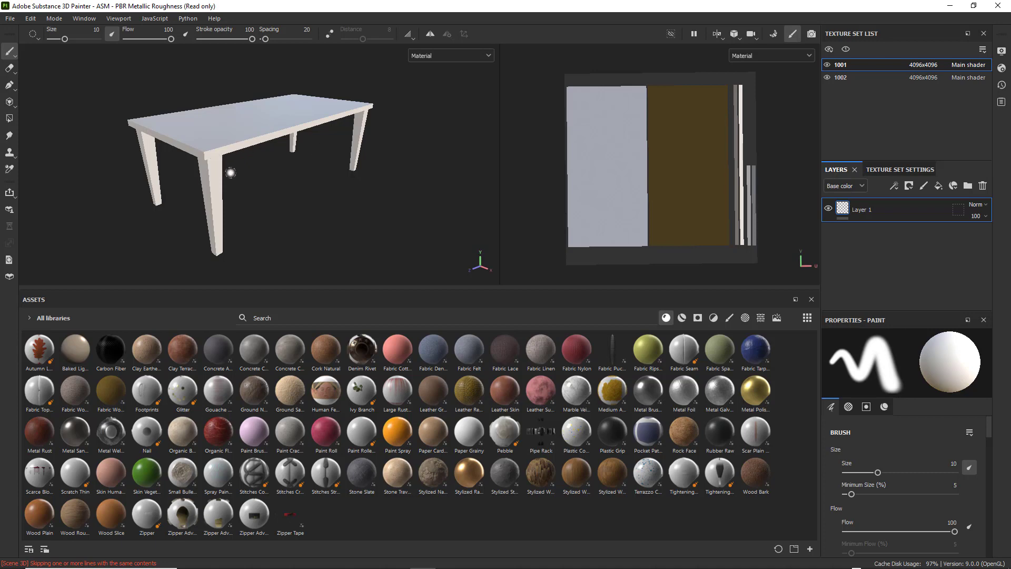
pyautogui.moveTo(291, 184)
pyautogui.keyDown('alt'); pyautogui.mouseDown()
pyautogui.moveTo(276, 196)
pyautogui.moveTo(257, 186)
pyautogui.moveTo(352, 185)
pyautogui.moveTo(324, 196)
pyautogui.mouseUp(); pyautogui.keyUp('alt')
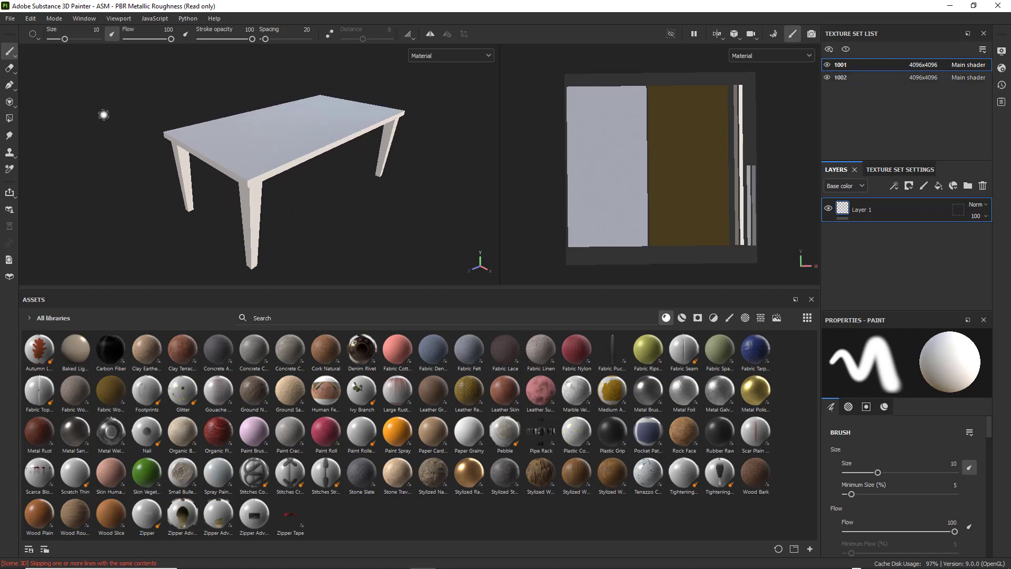
# Step: Switch to the Bake Mesh Maps mode and inspect the table in the baking view
pyautogui.click(54, 19)
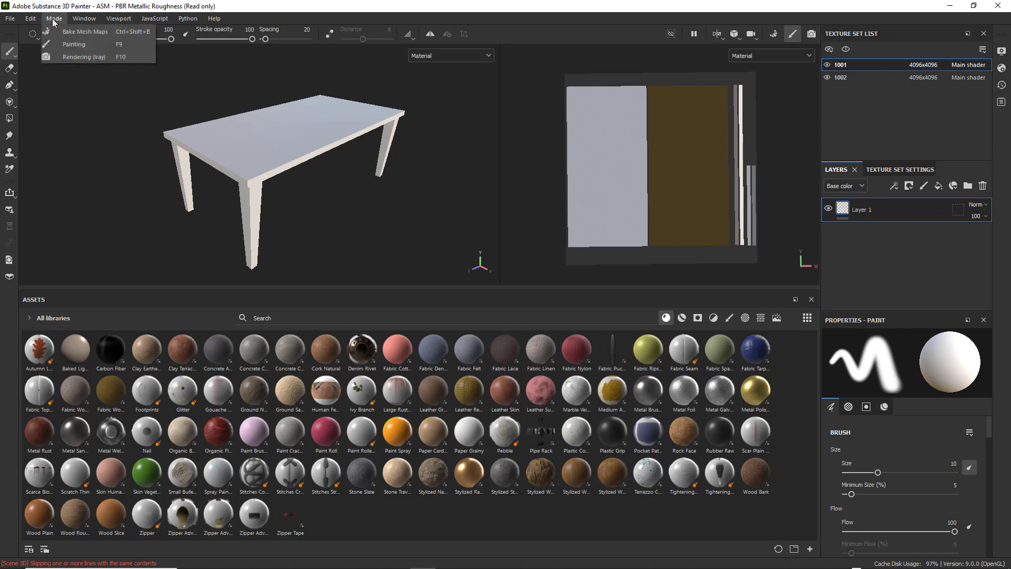
pyautogui.click(96, 30)
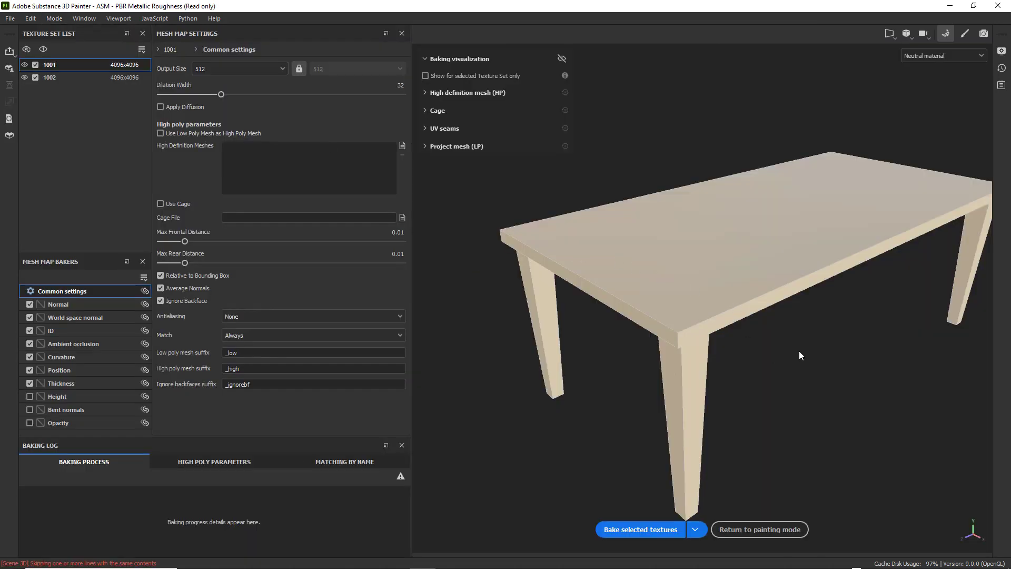
pyautogui.keyDown('alt'); pyautogui.moveTo(807, 351); pyautogui.dragTo(767, 343); pyautogui.keyUp('alt')
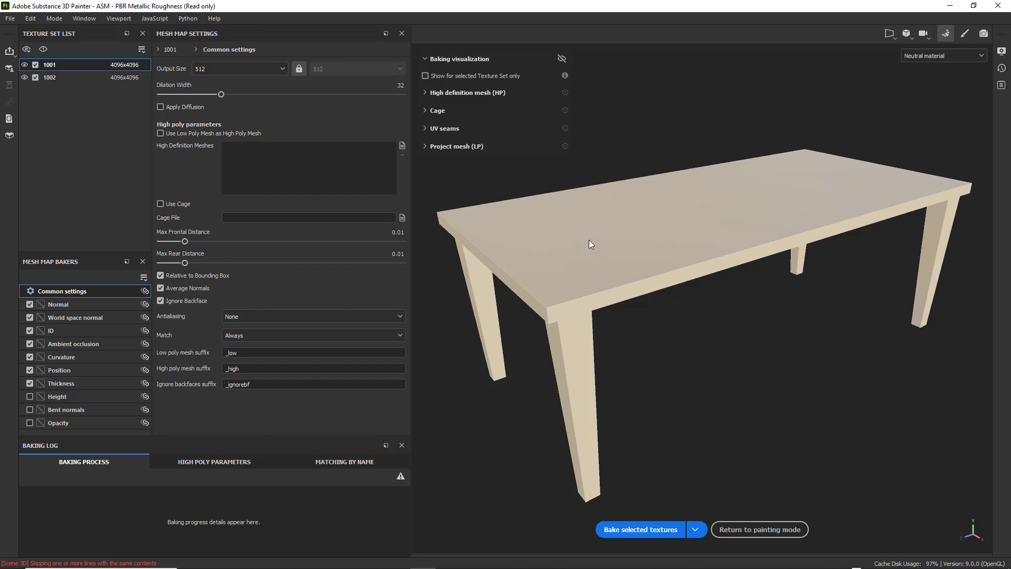
pyautogui.keyDown('alt'); pyautogui.moveTo(561, 276); pyautogui.dragTo(666, 264); pyautogui.keyUp('alt')
pyautogui.keyDown('alt'); pyautogui.moveTo(665, 264); pyautogui.dragTo(689, 253, button='middle'); pyautogui.keyUp('alt')
pyautogui.keyDown('alt'); pyautogui.moveTo(688, 249); pyautogui.dragTo(711, 238); pyautogui.keyUp('alt')
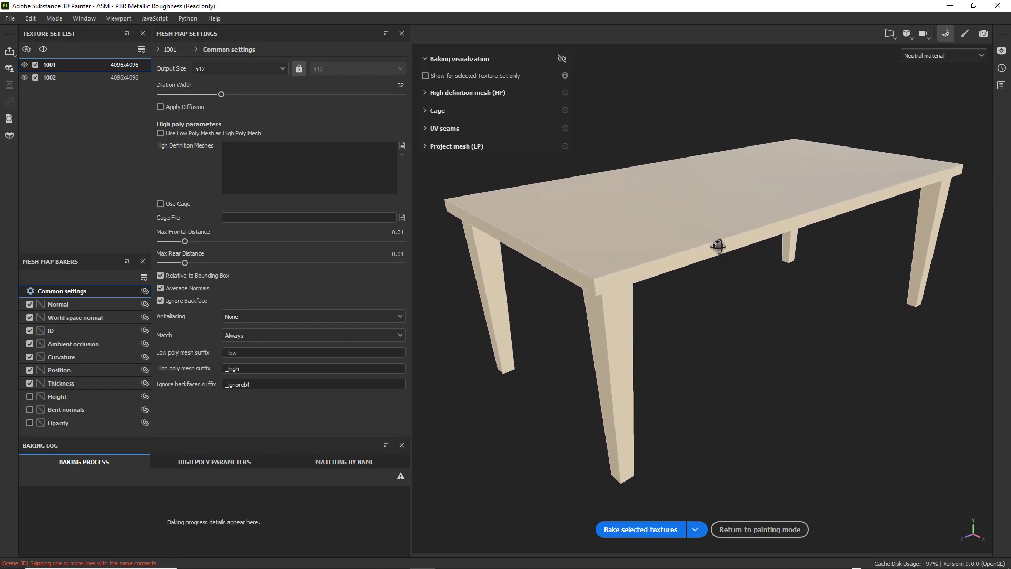
pyautogui.moveTo(676, 240)
pyautogui.keyDown('alt'); pyautogui.mouseDown(button='middle')
pyautogui.moveTo(657, 239)
pyautogui.moveTo(671, 239)
pyautogui.mouseUp(button='middle'); pyautogui.keyUp('alt')
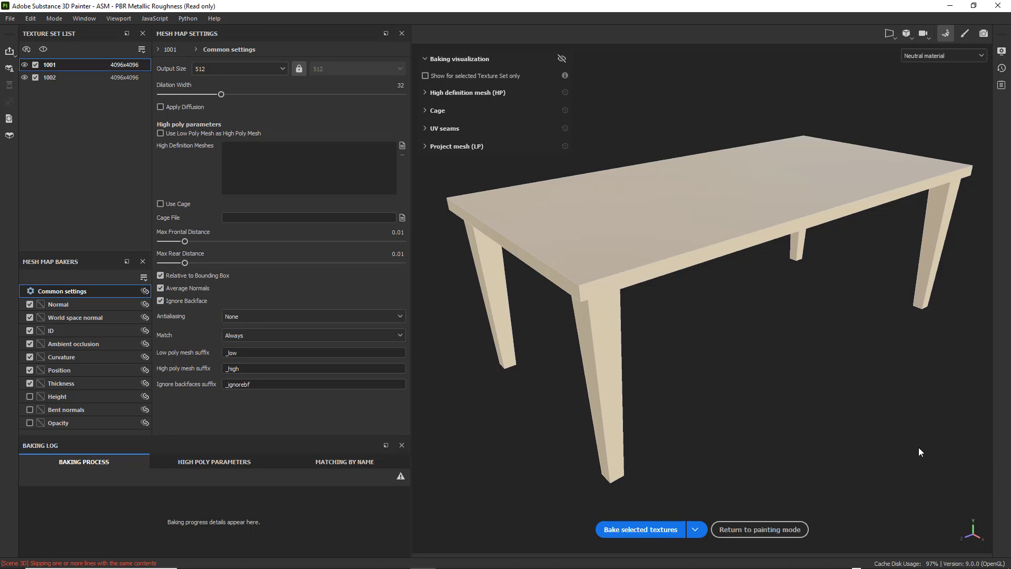
pyautogui.moveTo(885, 431)
pyautogui.keyDown('alt'); pyautogui.mouseDown()
pyautogui.moveTo(869, 419)
pyautogui.moveTo(904, 422)
pyautogui.moveTo(868, 418)
pyautogui.moveTo(886, 416)
pyautogui.moveTo(885, 430)
pyautogui.mouseUp(); pyautogui.keyUp('alt')
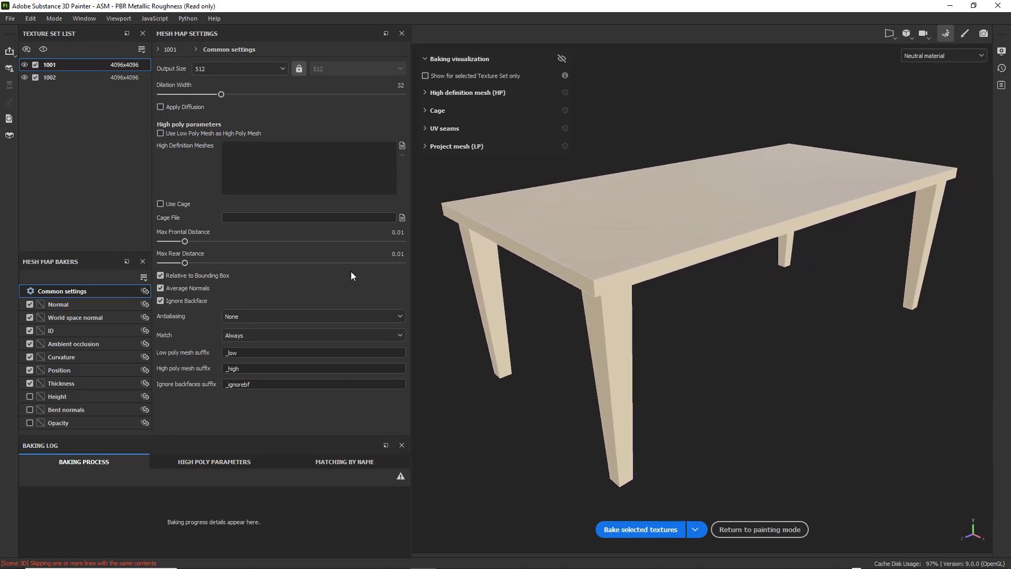
# Step: Configure the bake with a 4096 output size, the low poly mesh used as high poly mesh, and the ID map excluded
pyautogui.click(282, 69)
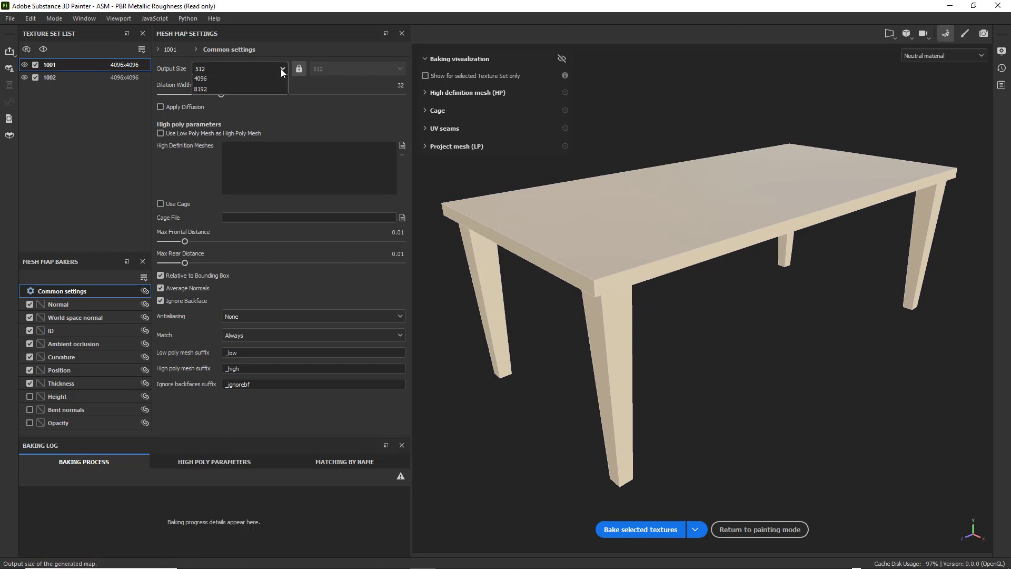
pyautogui.click(226, 156)
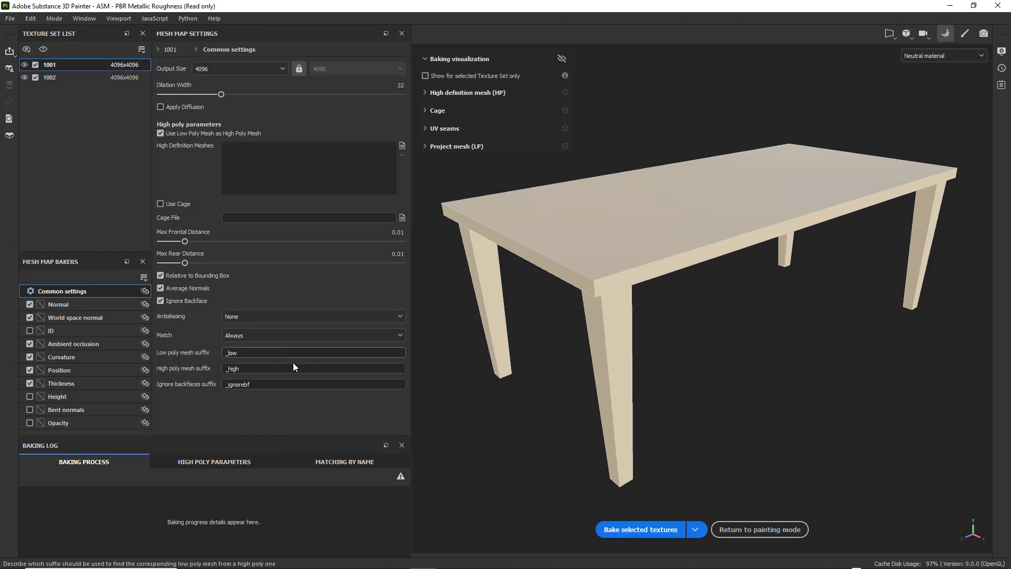
# Step: Set both the max frontal distance and the max rear distance to 0.5 in the common bake settings
pyautogui.click(404, 233)
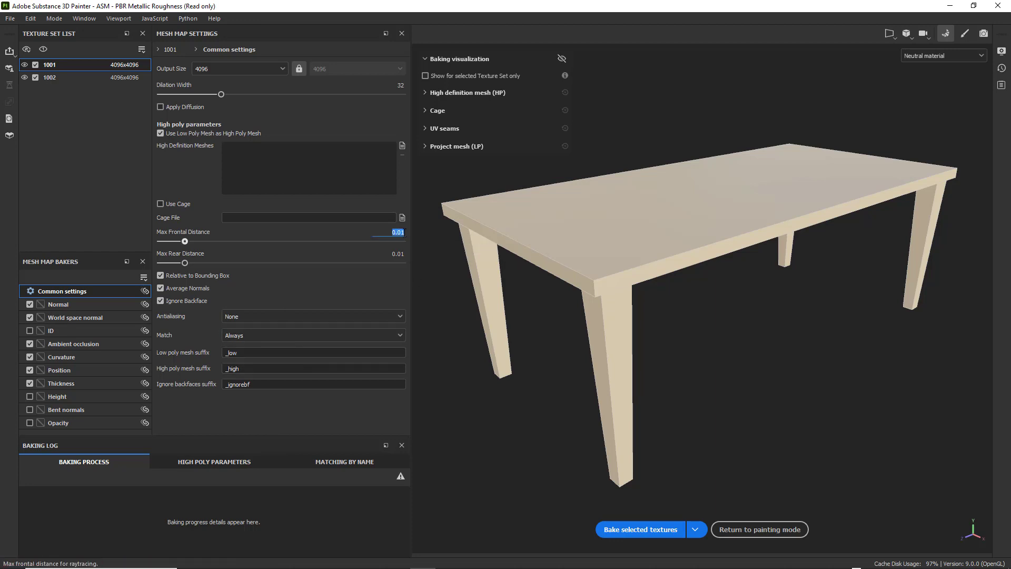
pyautogui.press('BackSpace')
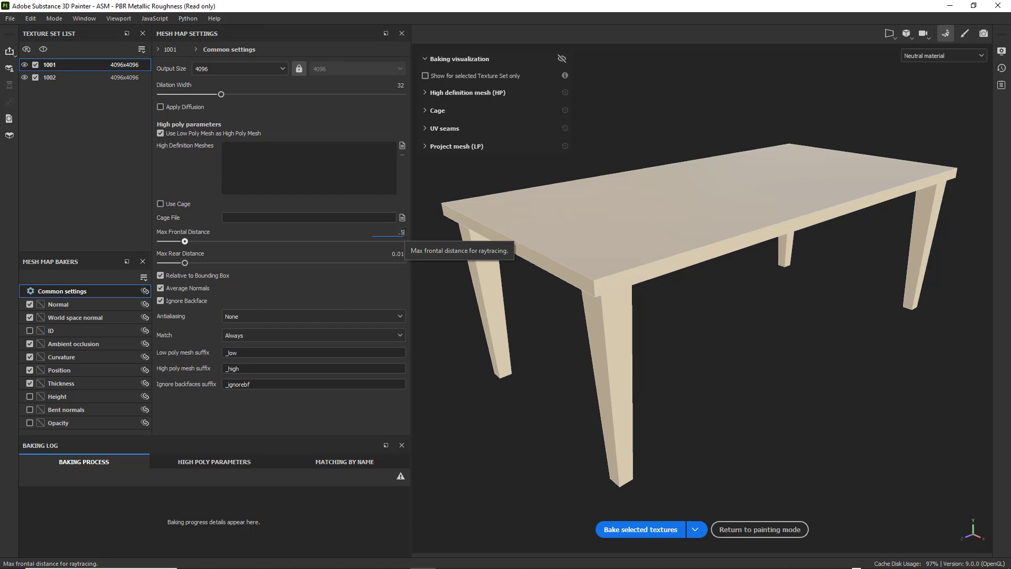
pyautogui.press('Return')
pyautogui.click(402, 254)
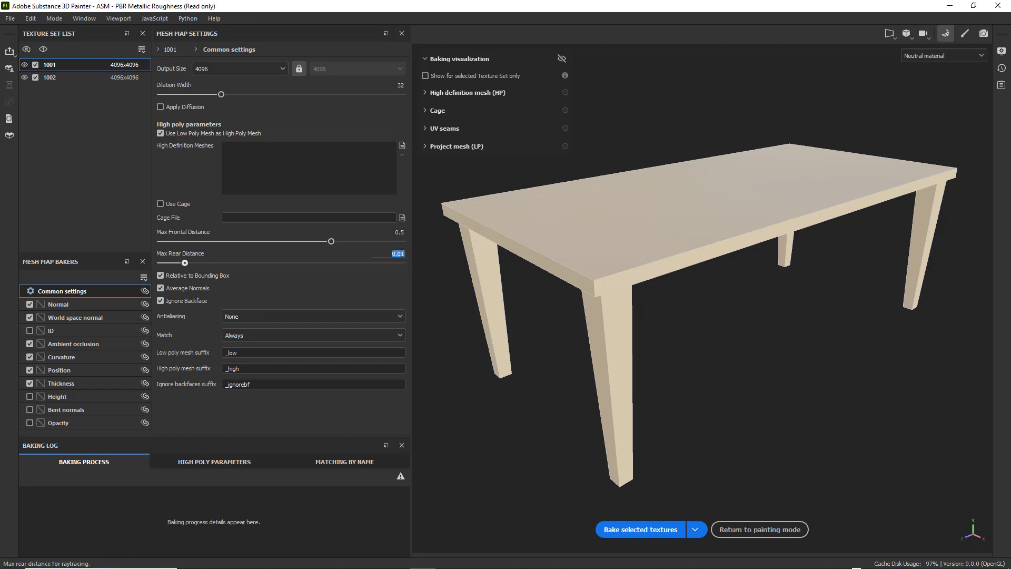
pyautogui.press('BackSpace')
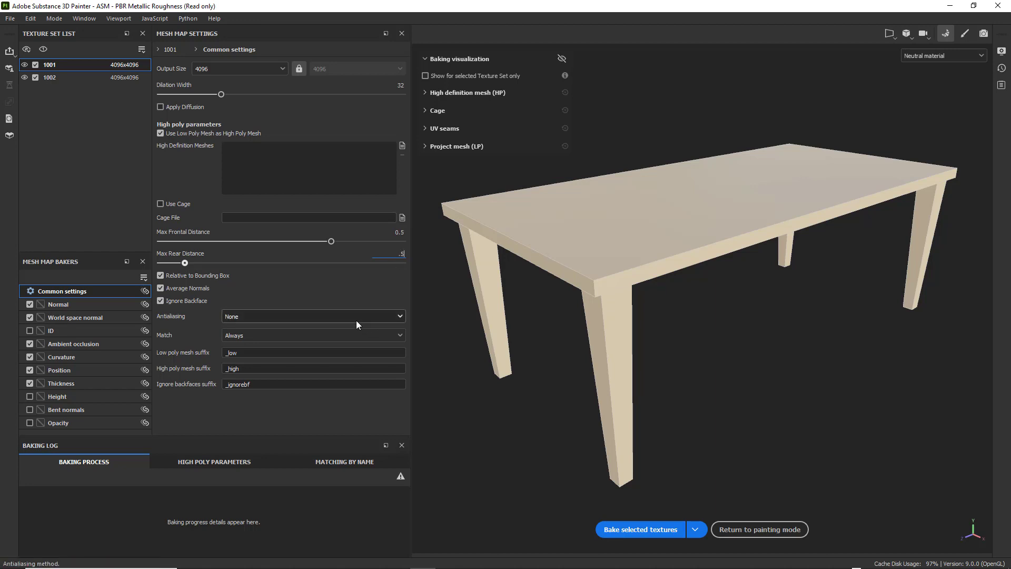
pyautogui.press('Return')
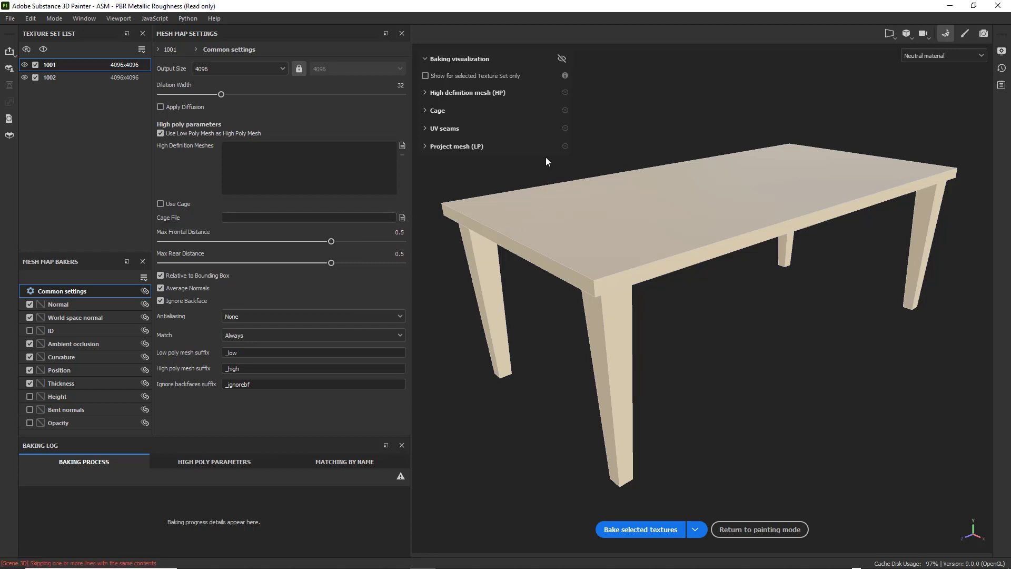
# Step: Toggle the baking visualization repeatedly and collapse and expand its settings to see what they control
pyautogui.click(561, 58)
pyautogui.click(562, 58)
pyautogui.click(562, 59)
pyautogui.click(566, 57)
pyautogui.click(561, 59)
pyautogui.click(561, 59)
pyautogui.click(425, 58)
pyautogui.click(425, 59)
# Step: Try restricting the baking visualization to the selected texture set and review the cage display options
pyautogui.click(426, 75)
pyautogui.click(426, 75)
pyautogui.click(425, 75)
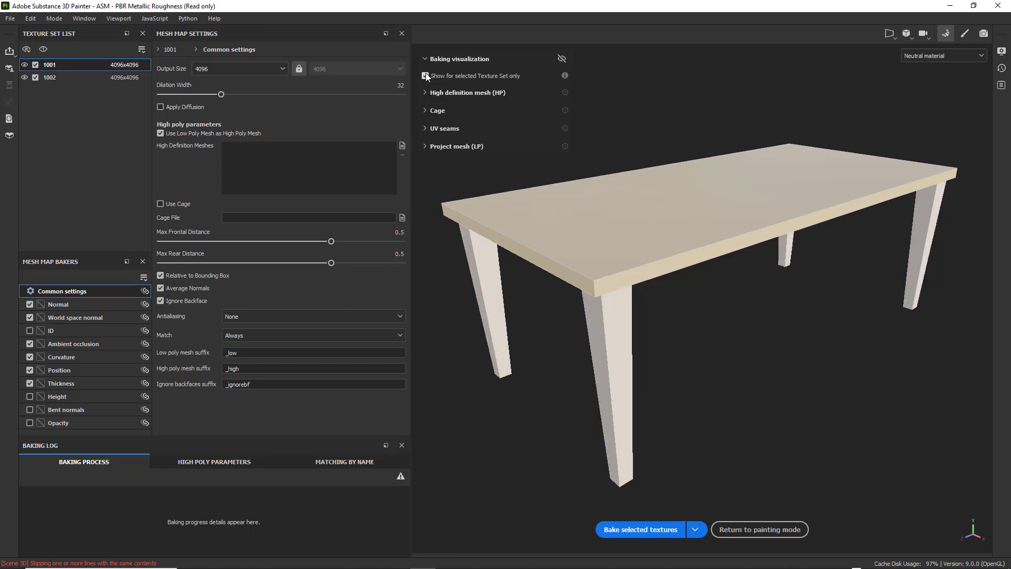
pyautogui.click(426, 75)
pyautogui.click(426, 110)
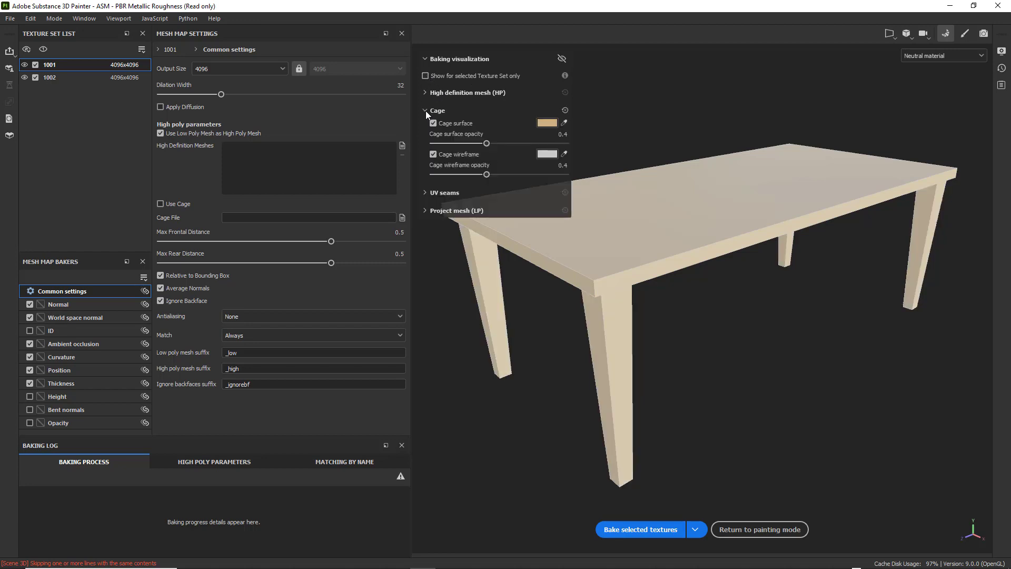
pyautogui.click(425, 109)
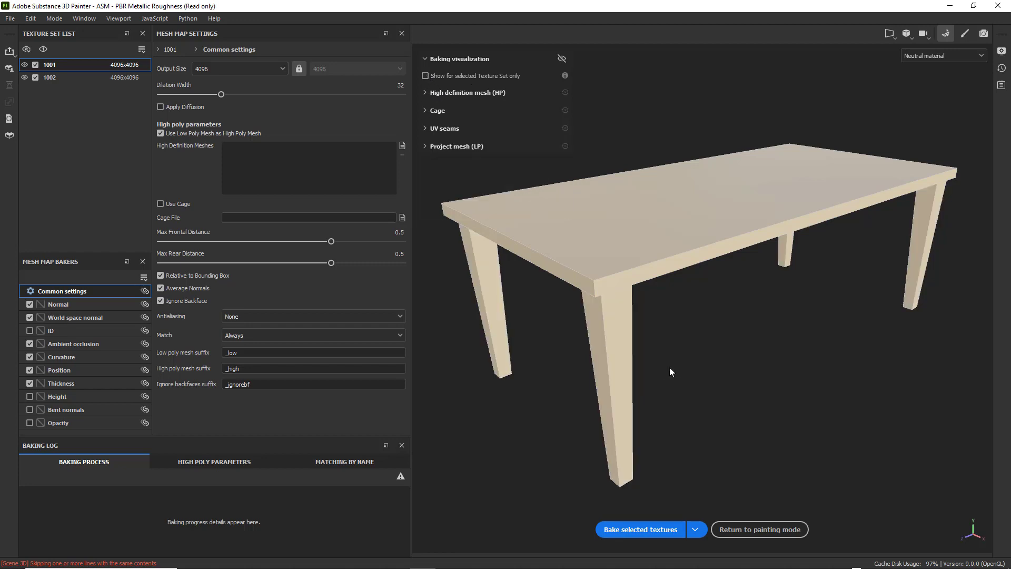
# Step: Bake the selected mesh maps for texture sets 1001 and 1002 and return to painting mode
pyautogui.click(662, 530)
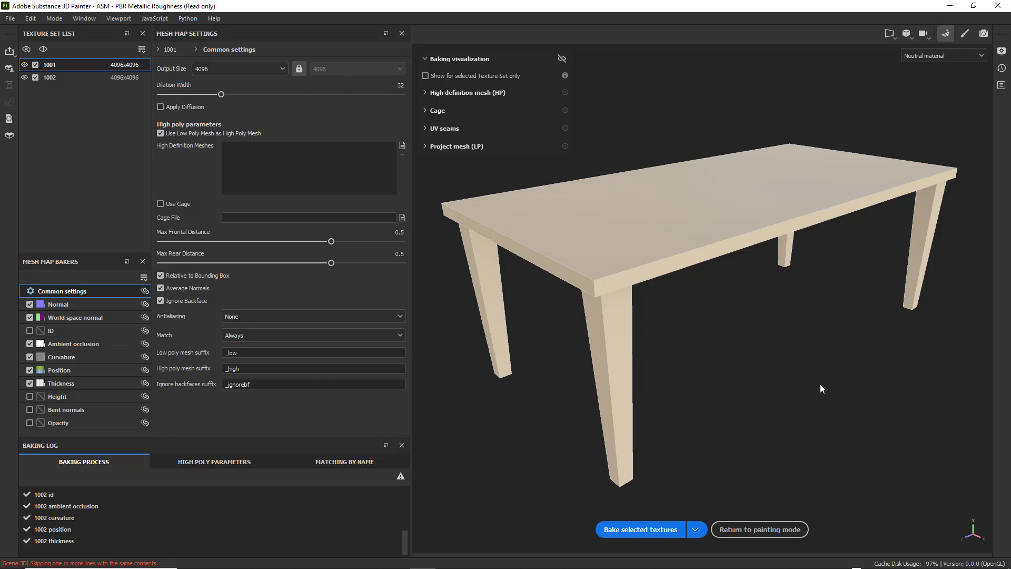
pyautogui.click(769, 530)
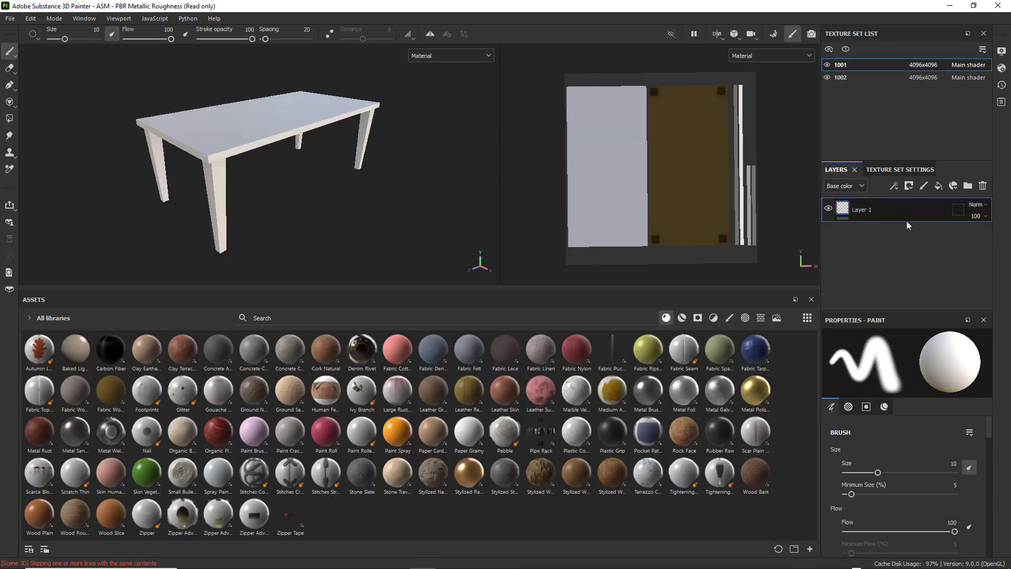
# Step: Look through the paint properties of Layer 1, from the brush settings to the material channels
pyautogui.scroll(-10, 932, 448)
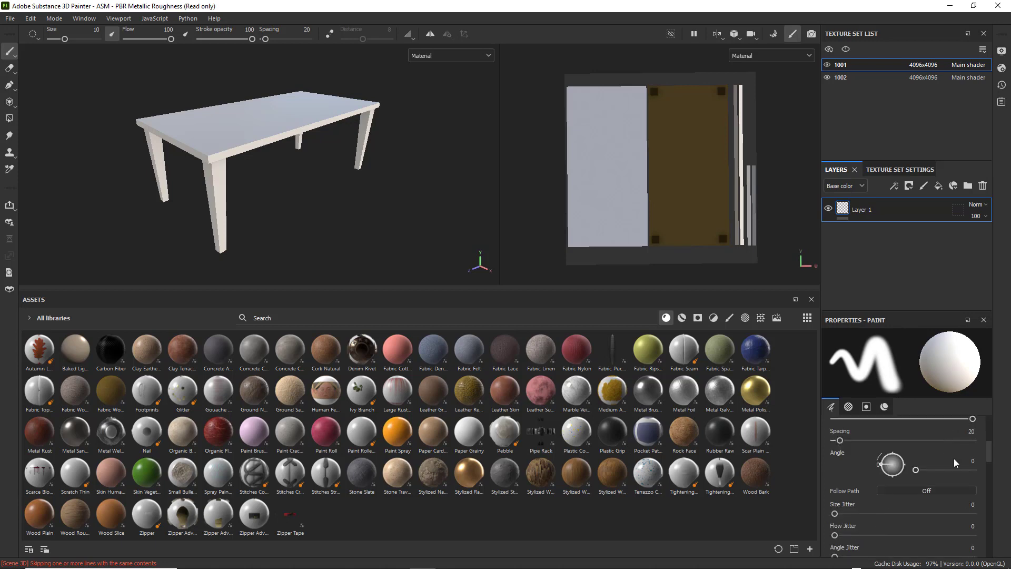
pyautogui.scroll(3, 958, 469)
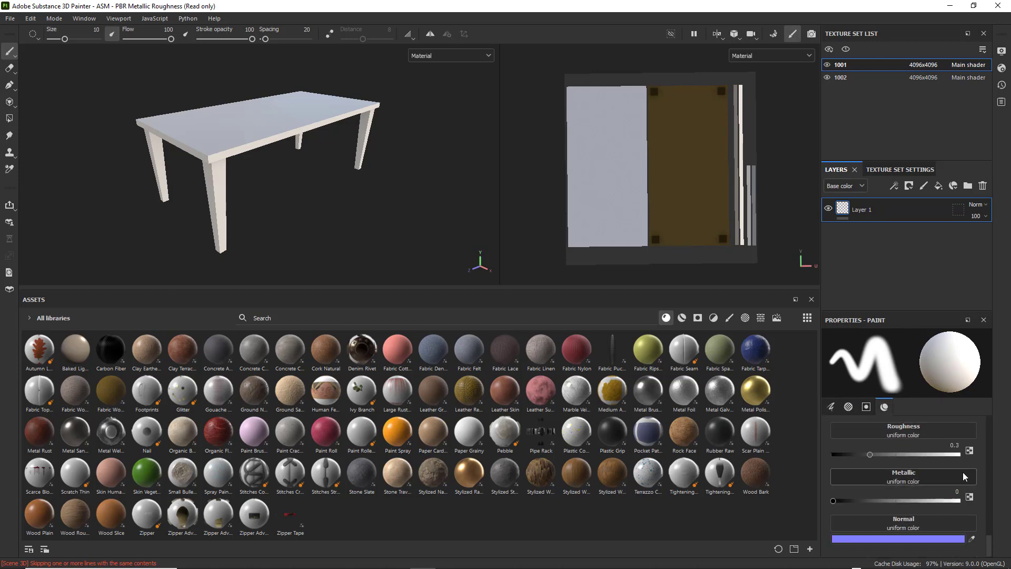
pyautogui.scroll(12, 964, 474)
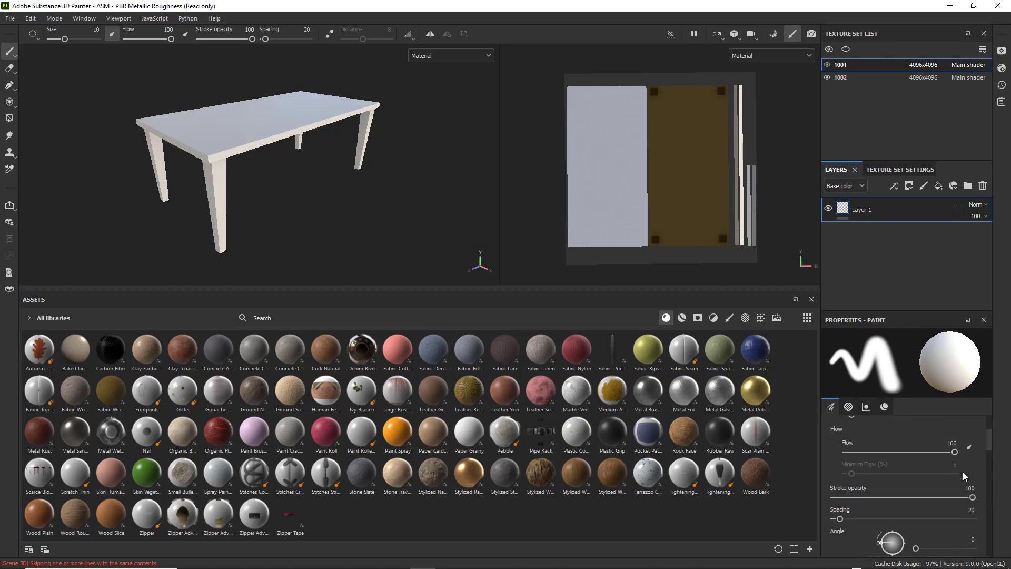
pyautogui.click(870, 410)
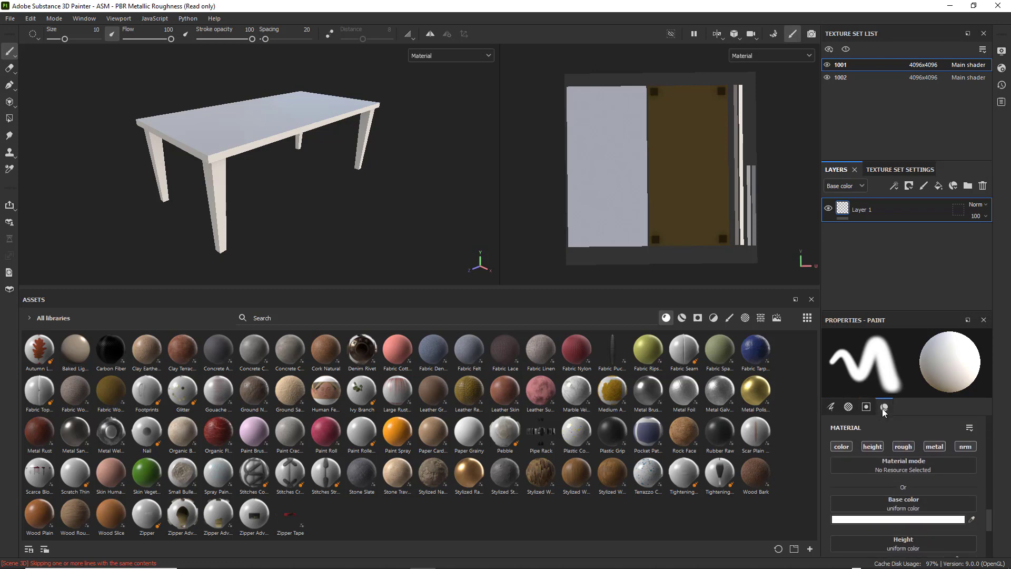
# Step: Review the brush alpha settings, Layer 1, and the baked mesh maps assigned to texture set 1001
pyautogui.click(838, 407)
pyautogui.click(849, 407)
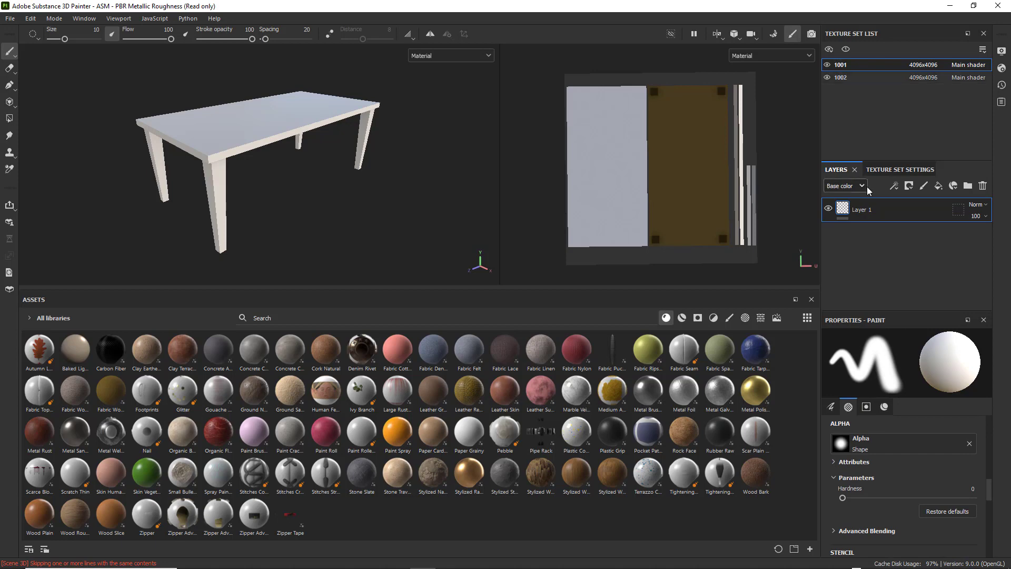
pyautogui.click(906, 170)
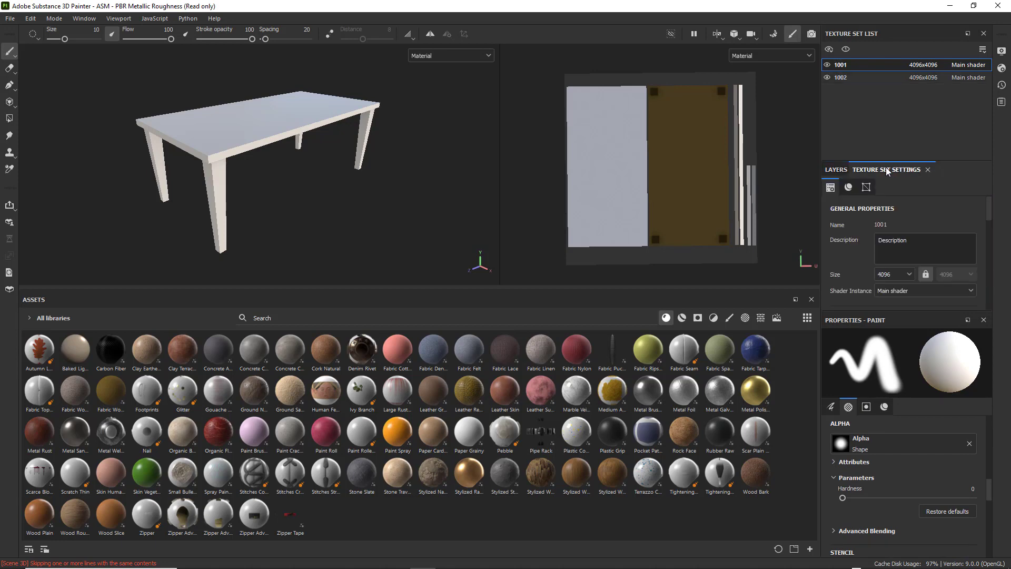
pyautogui.scroll(-5, 943, 295)
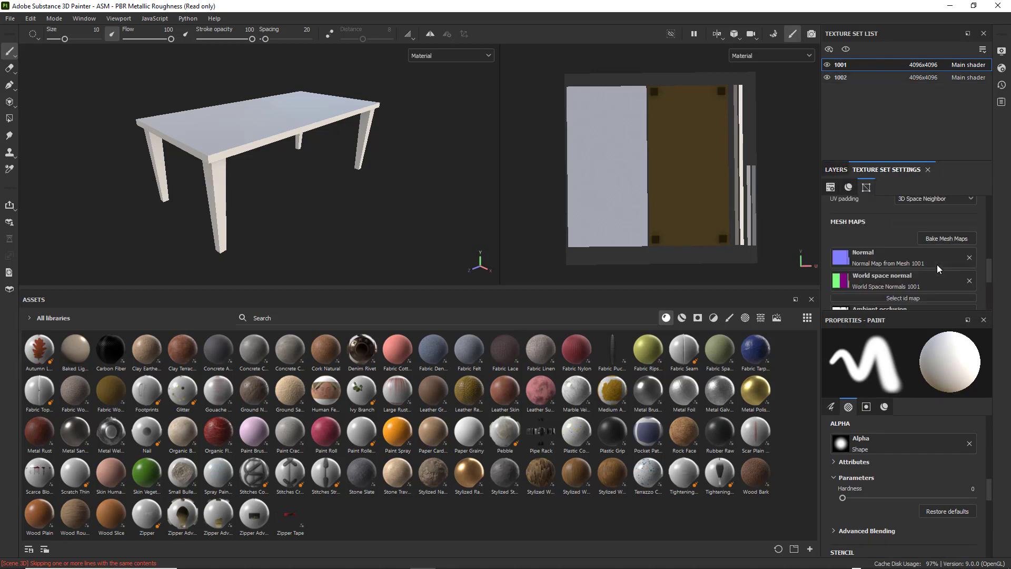
pyautogui.click(841, 170)
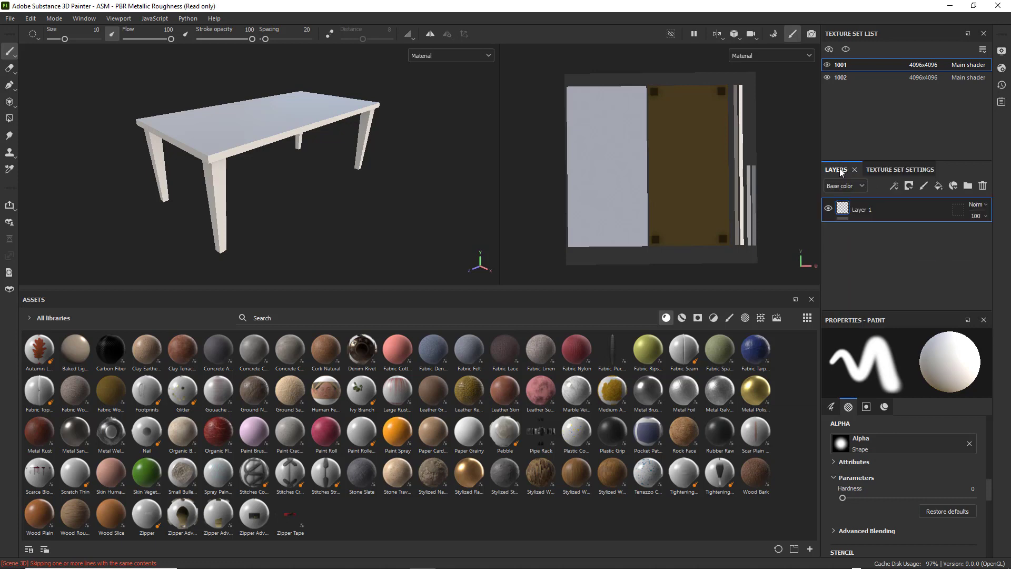
pyautogui.click(887, 170)
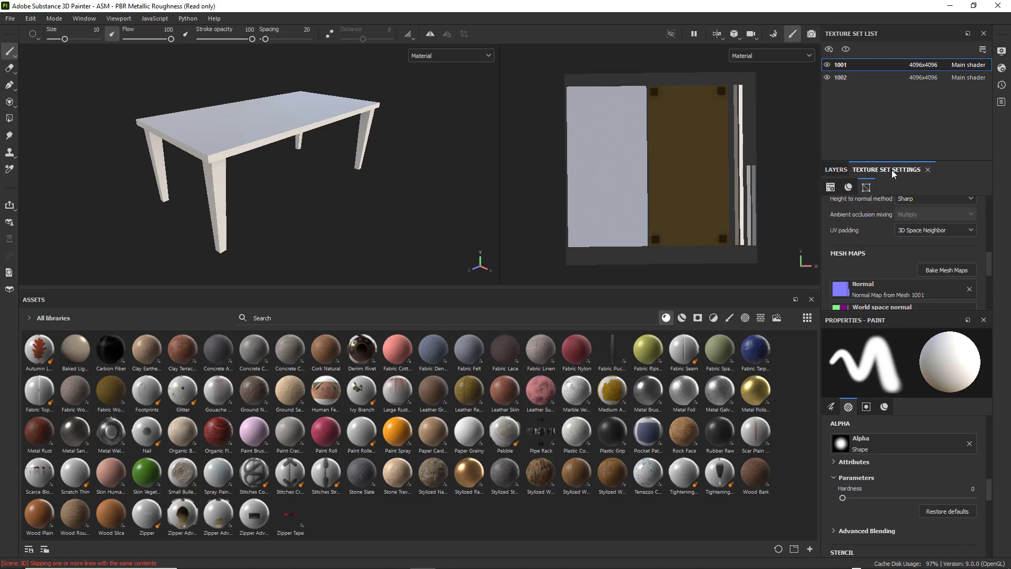
pyautogui.scroll(-5, 936, 232)
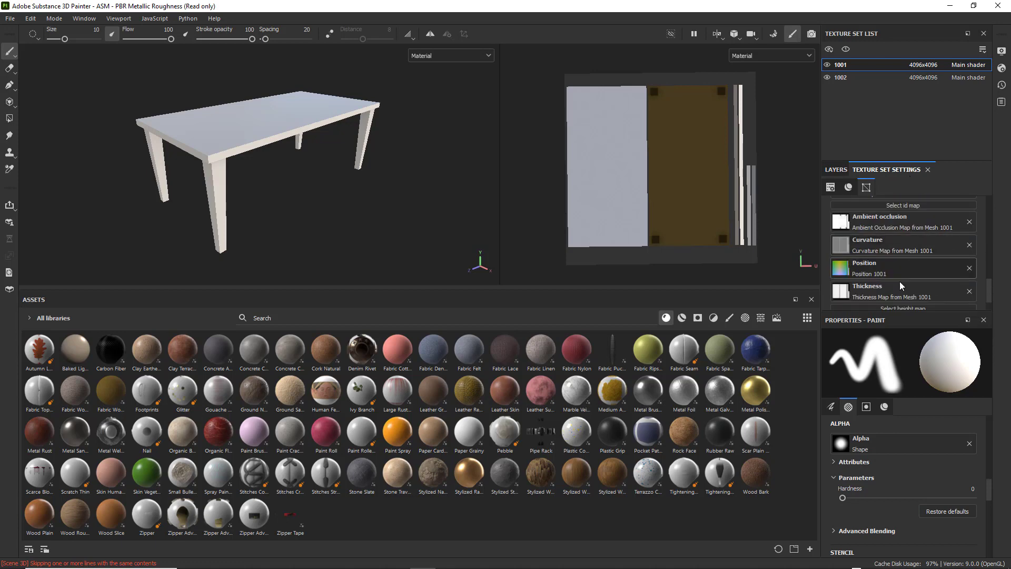
pyautogui.scroll(1, 877, 270)
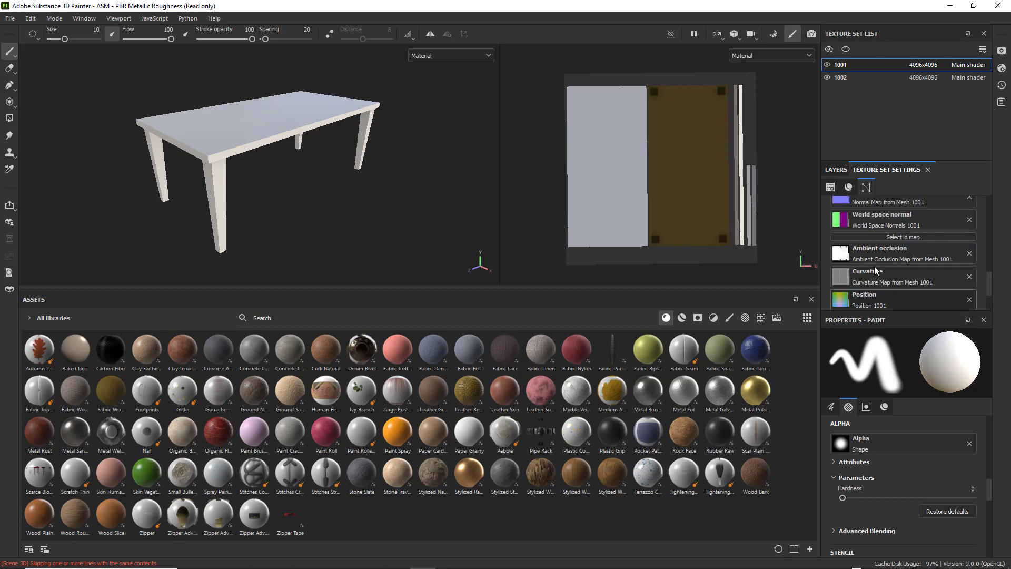
pyautogui.scroll(1, 876, 257)
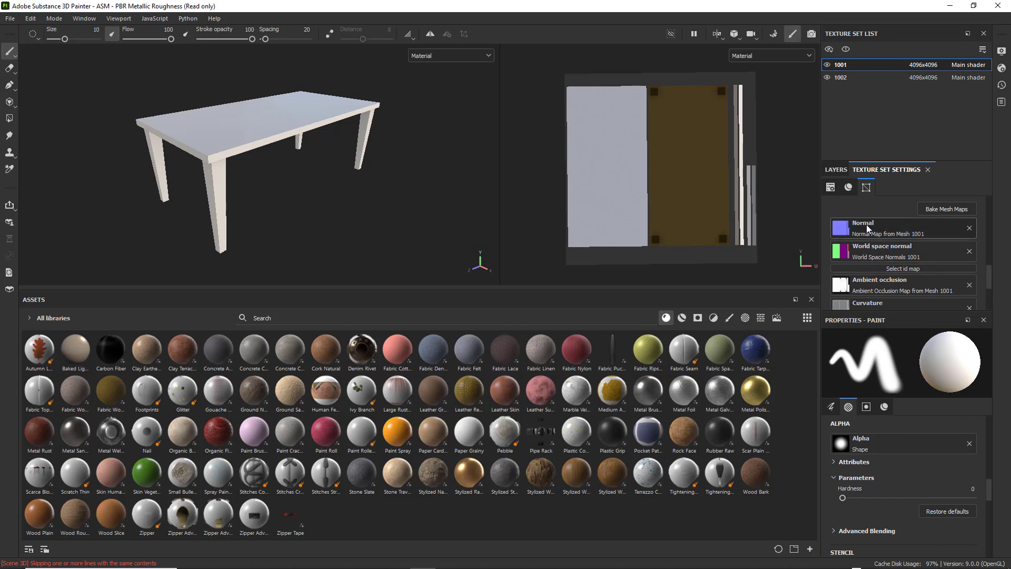
# Step: Switch to texture set 1002 and review its baked mesh maps and channels
pyautogui.click(845, 81)
pyautogui.scroll(-2, 926, 271)
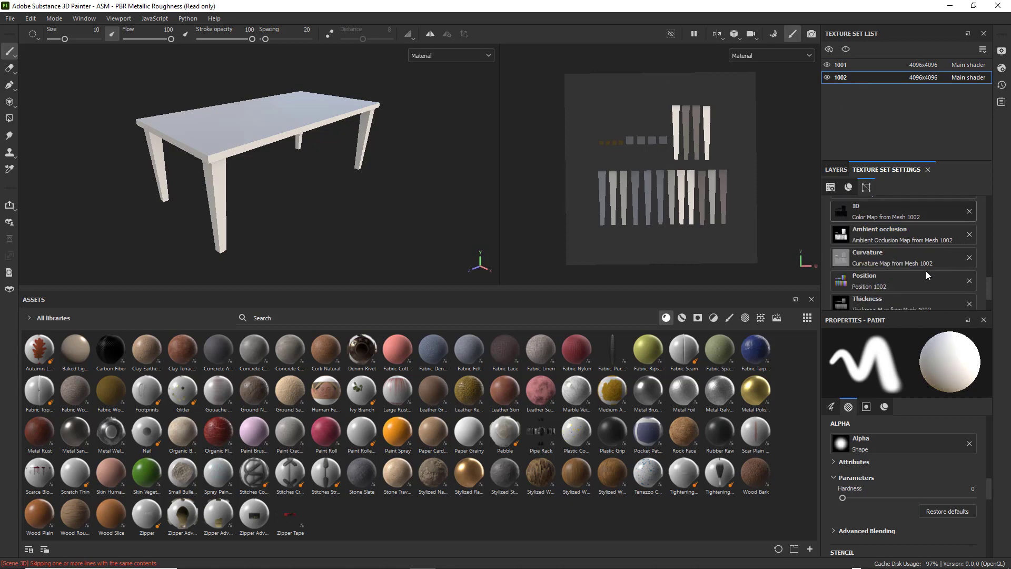
pyautogui.scroll(6, 925, 271)
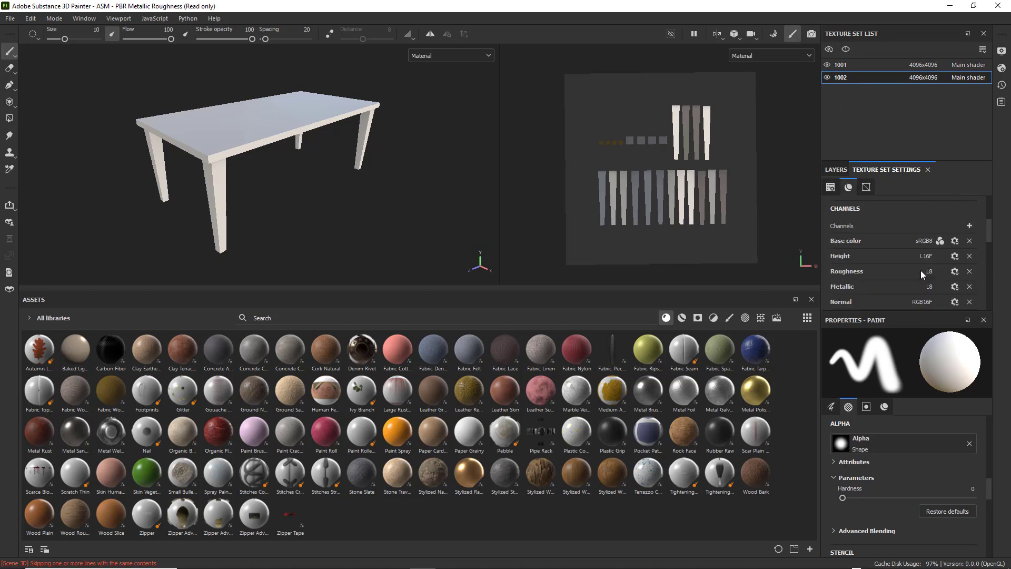
pyautogui.scroll(-1, 922, 274)
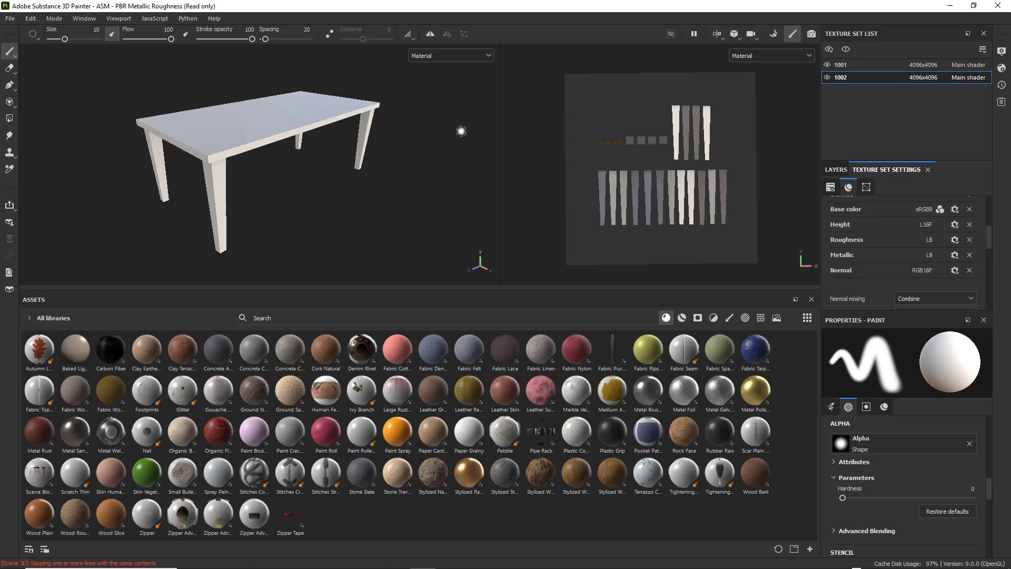
# Step: Browse the smart materials and base materials in the asset library, previewing Clay Terracotta and Baked Lighting Material
pyautogui.keyDown('alt'); pyautogui.moveTo(461, 131); pyautogui.dragTo(366, 113); pyautogui.keyUp('alt')
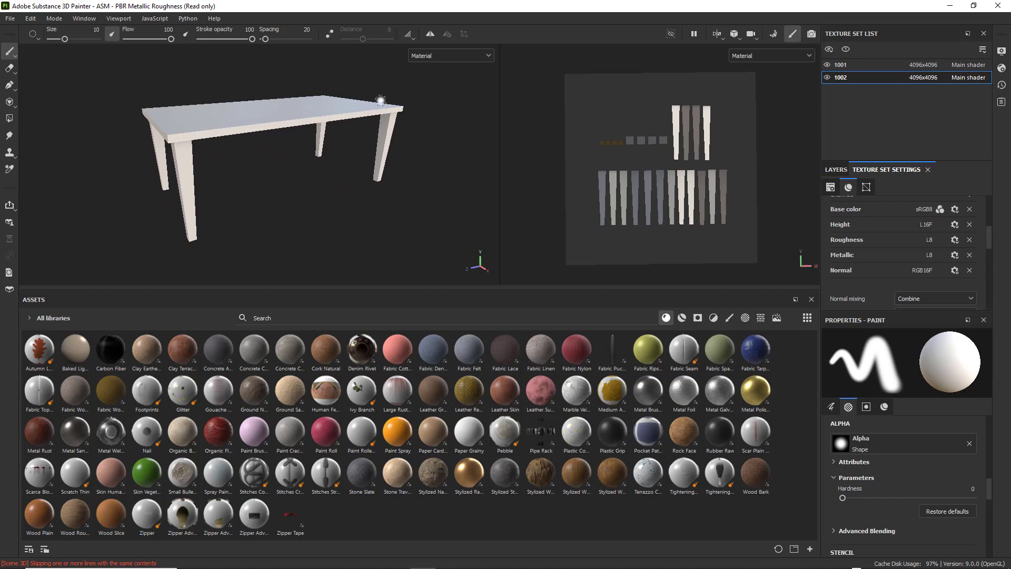
pyautogui.click(683, 319)
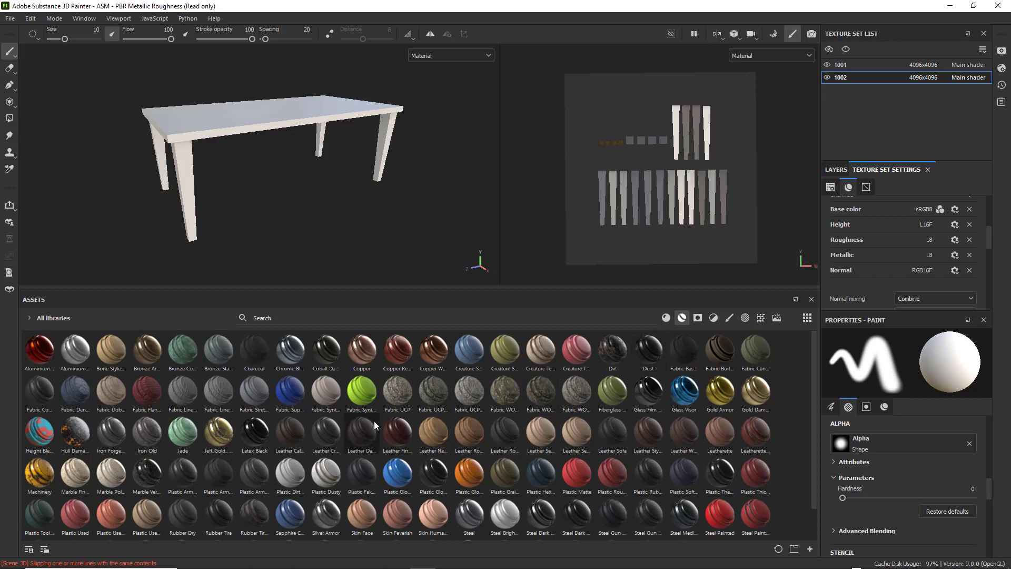
pyautogui.click(666, 318)
pyautogui.moveTo(188, 349)
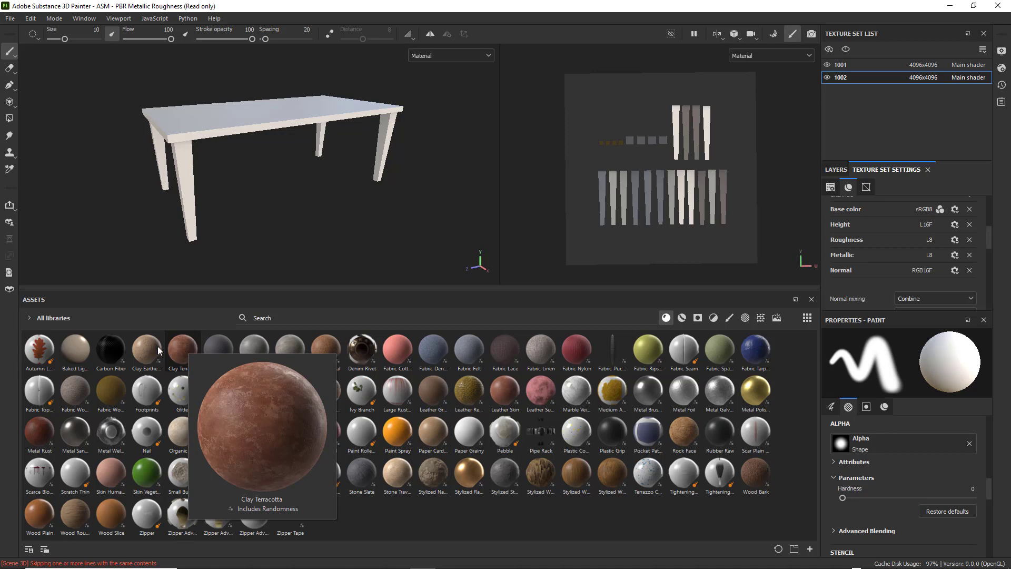
pyautogui.moveTo(74, 345)
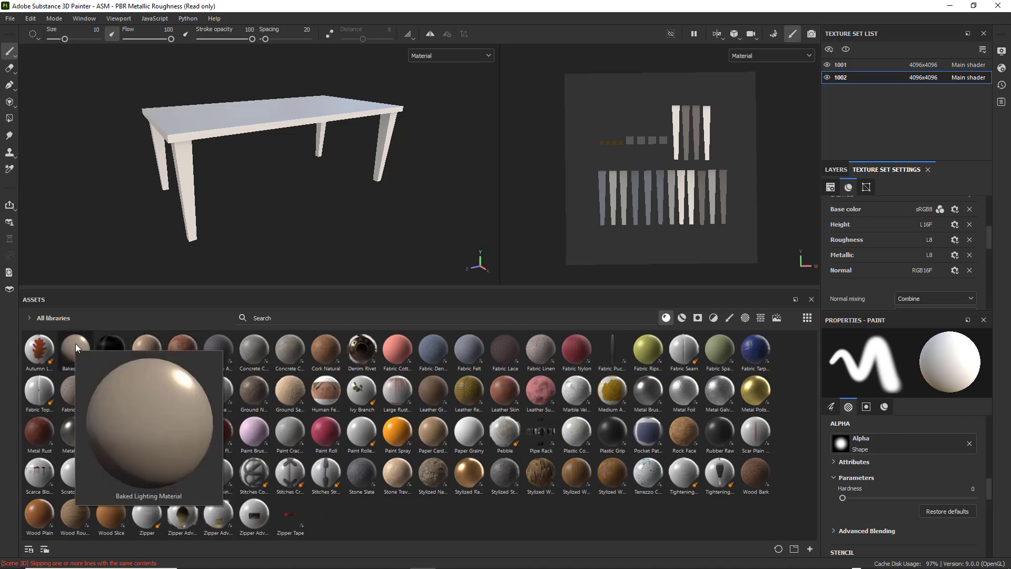
pyautogui.keyDown('alt'); pyautogui.moveTo(266, 138); pyautogui.dragTo(294, 149); pyautogui.keyUp('alt')
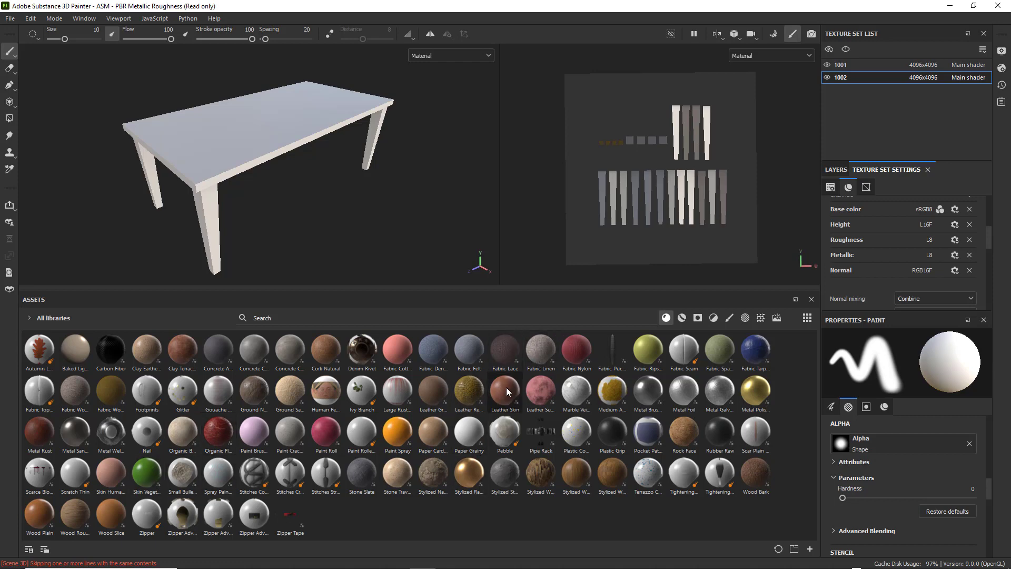
# Step: Apply the Leather Skin material to the tabletop in texture set 1001 and select Layer 1 beneath it
pyautogui.moveTo(507, 387)
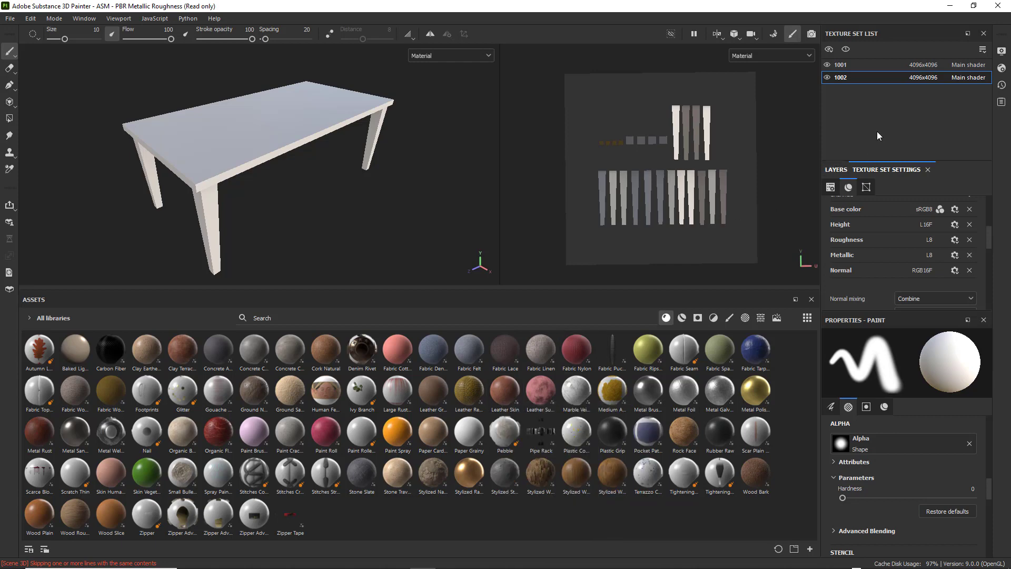
pyautogui.click(842, 169)
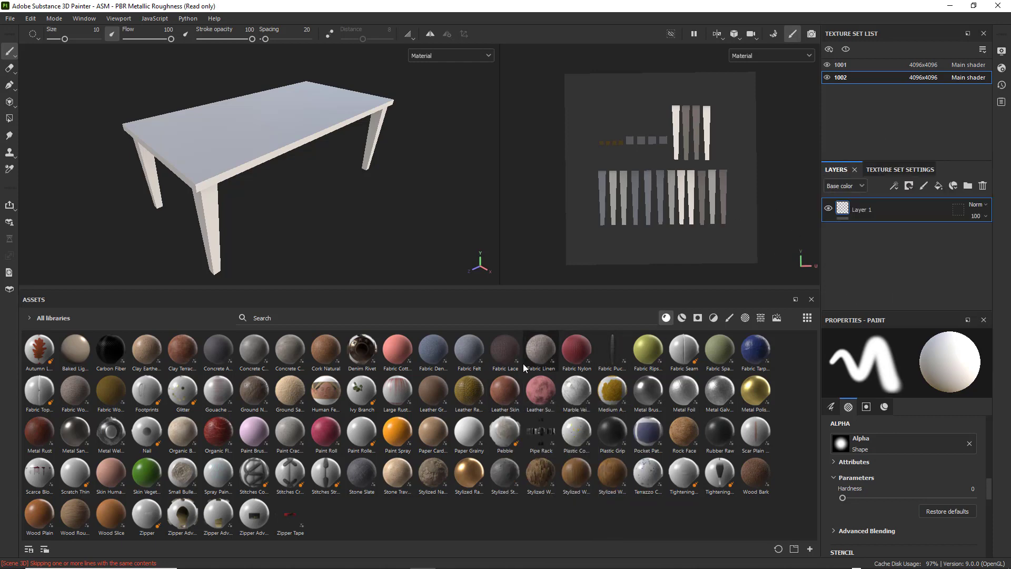
pyautogui.moveTo(502, 387); pyautogui.dragTo(265, 127)
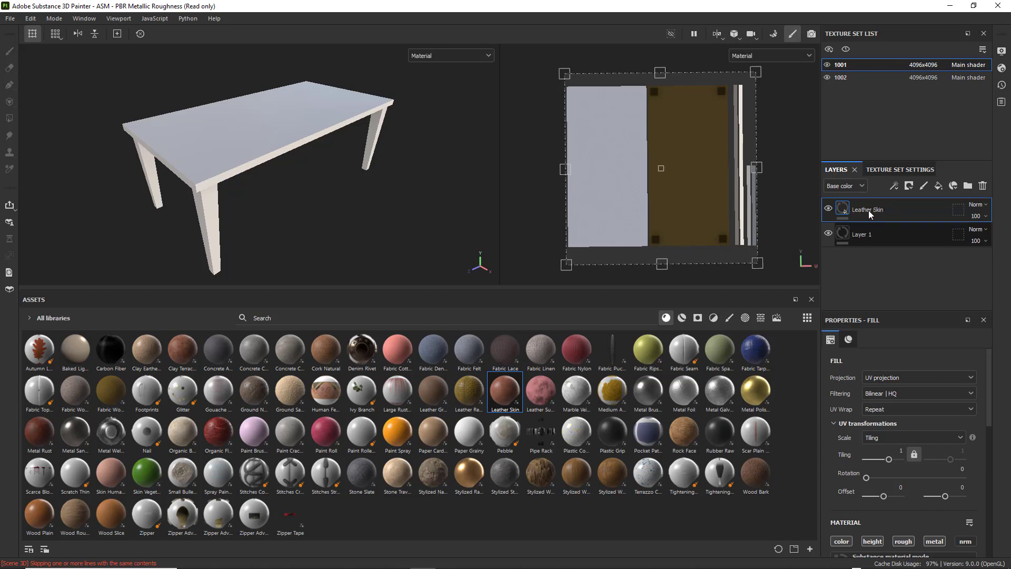
pyautogui.click(867, 236)
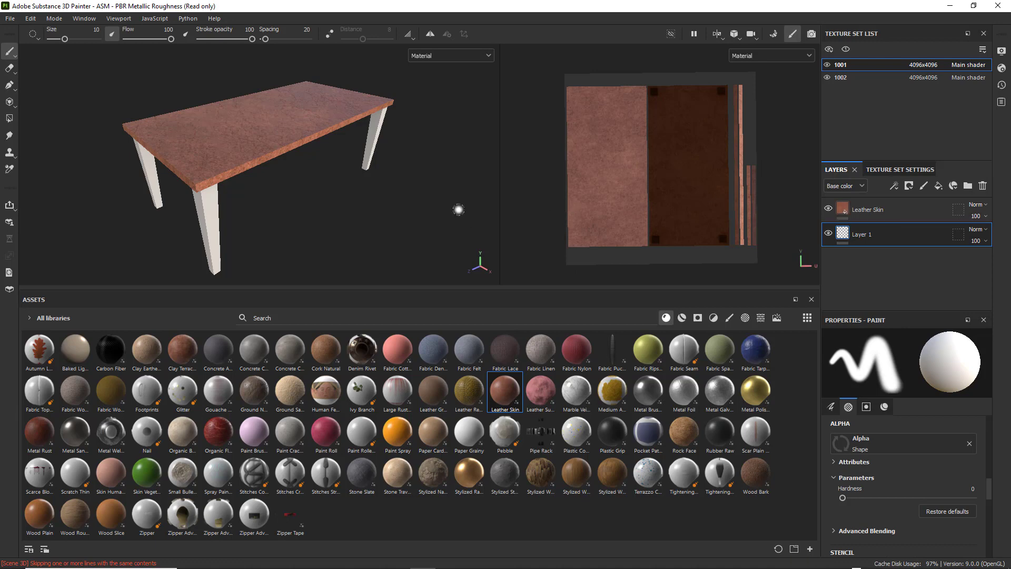
# Step: Examine the scale and detail of the Leather Skin material across the tabletop's surface, edges and corner
pyautogui.keyDown('alt'); pyautogui.moveTo(424, 182); pyautogui.dragTo(398, 181); pyautogui.keyUp('alt')
pyautogui.scroll(3, 399, 174)
pyautogui.scroll(5, 397, 180)
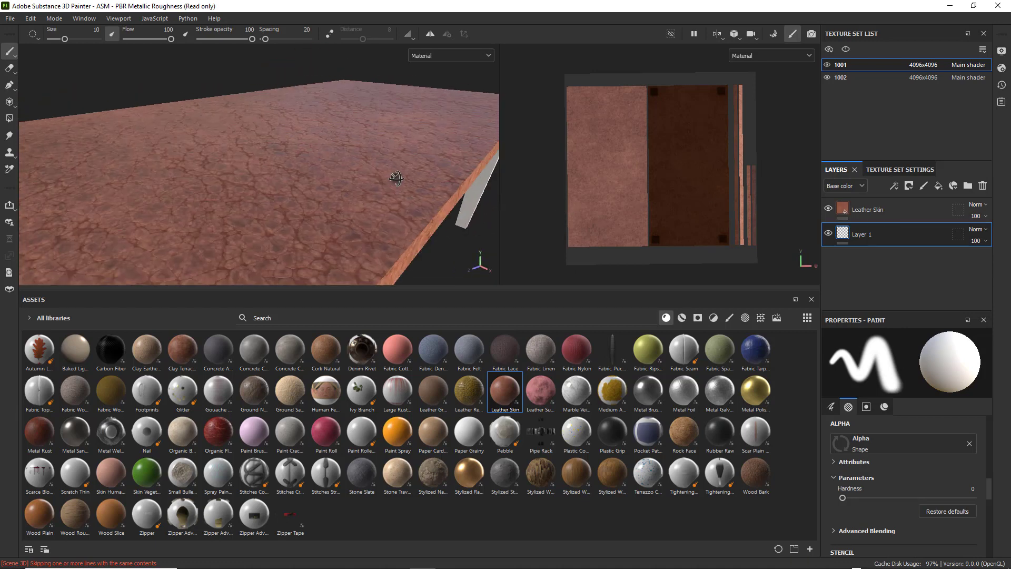
pyautogui.scroll(-5, 396, 178)
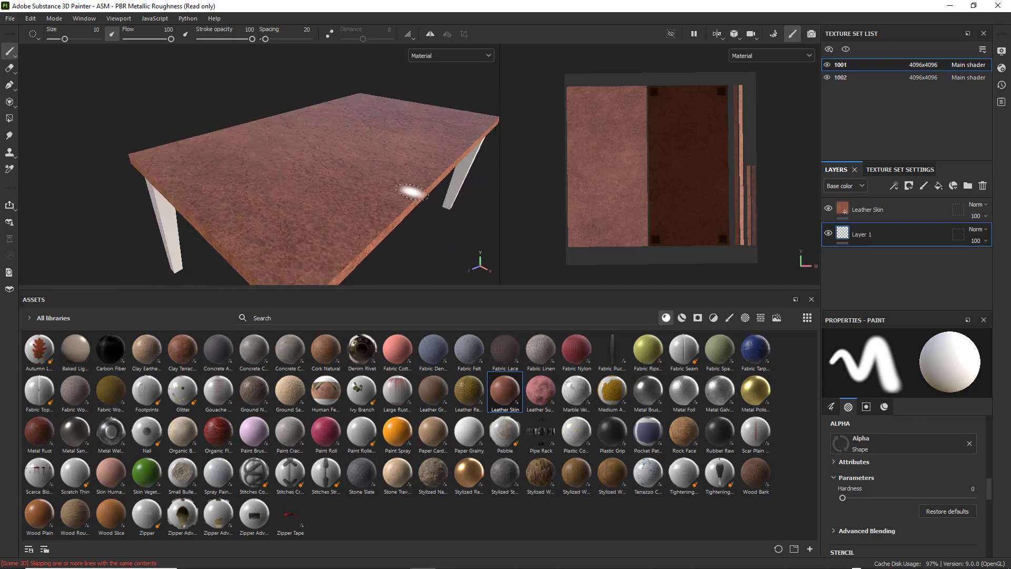
pyautogui.keyDown('alt'); pyautogui.moveTo(412, 193); pyautogui.dragTo(321, 150); pyautogui.keyUp('alt')
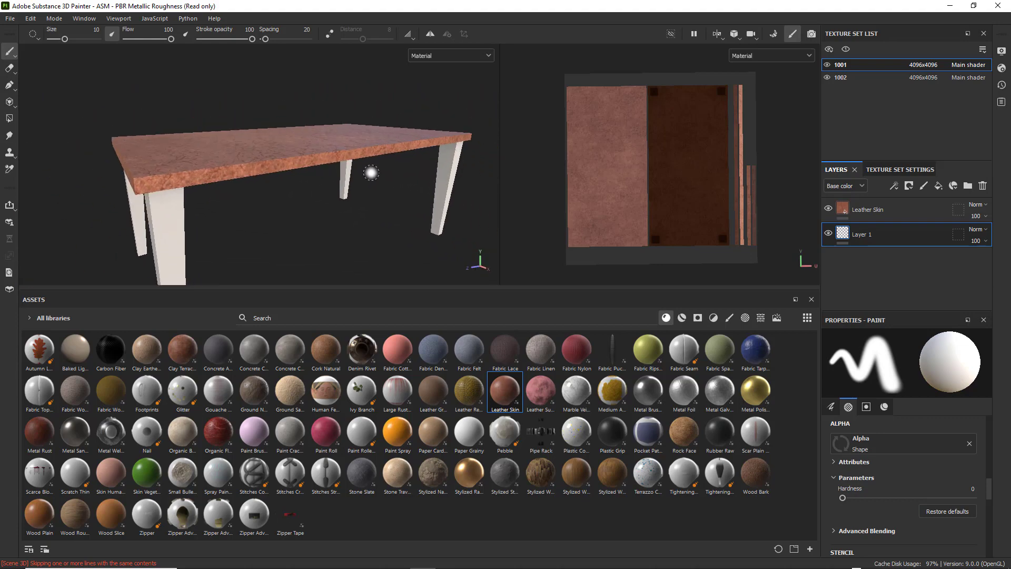
pyautogui.moveTo(371, 173)
pyautogui.keyDown('alt'); pyautogui.mouseDown()
pyautogui.moveTo(375, 190)
pyautogui.moveTo(350, 163)
pyautogui.moveTo(344, 172)
pyautogui.moveTo(361, 205)
pyautogui.moveTo(345, 185)
pyautogui.moveTo(369, 179)
pyautogui.moveTo(355, 176)
pyautogui.moveTo(427, 152)
pyautogui.mouseUp(); pyautogui.keyUp('alt')
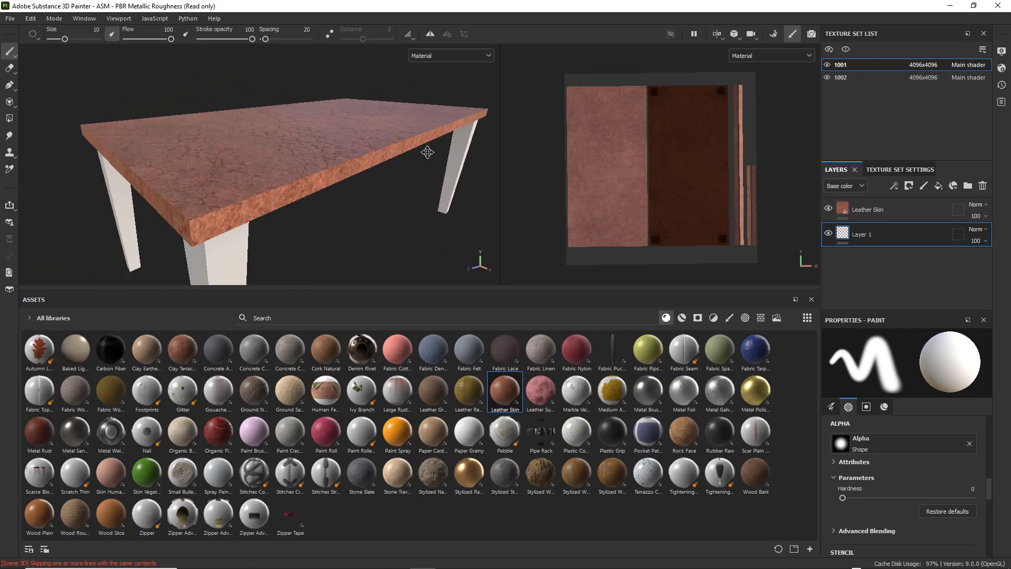
pyautogui.keyDown('alt'); pyautogui.moveTo(427, 152); pyautogui.dragTo(439, 130, button='middle'); pyautogui.keyUp('alt')
pyautogui.keyDown('alt'); pyautogui.moveTo(373, 158); pyautogui.dragTo(377, 195); pyautogui.keyUp('alt')
pyautogui.keyDown('alt'); pyautogui.moveTo(378, 194); pyautogui.dragTo(434, 205, button='right'); pyautogui.keyUp('alt')
pyautogui.keyDown('alt'); pyautogui.moveTo(434, 205); pyautogui.dragTo(428, 177, button='middle'); pyautogui.keyUp('alt')
pyautogui.moveTo(298, 195)
pyautogui.keyDown('alt'); pyautogui.mouseDown()
pyautogui.moveTo(283, 195)
pyautogui.moveTo(295, 187)
pyautogui.moveTo(411, 207)
pyautogui.moveTo(298, 188)
pyautogui.mouseUp(); pyautogui.keyUp('alt')
pyautogui.scroll(-4, 301, 188)
pyautogui.keyDown('alt'); pyautogui.moveTo(361, 188); pyautogui.dragTo(335, 198); pyautogui.keyUp('alt')
pyautogui.scroll(2, 407, 227)
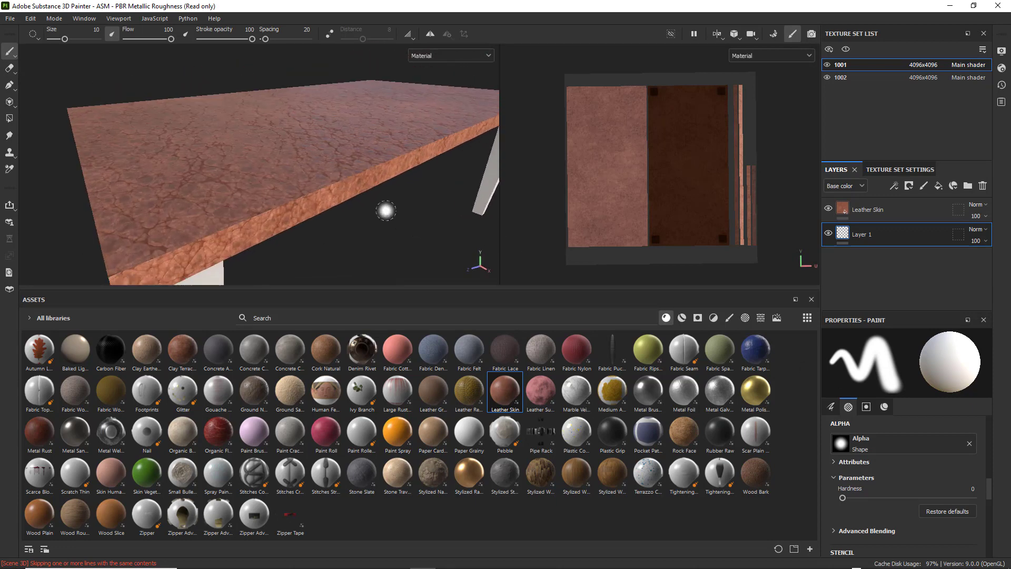
pyautogui.keyDown('alt'); pyautogui.moveTo(386, 210); pyautogui.dragTo(410, 187, button='middle'); pyautogui.keyUp('alt')
pyautogui.scroll(3, 447, 189)
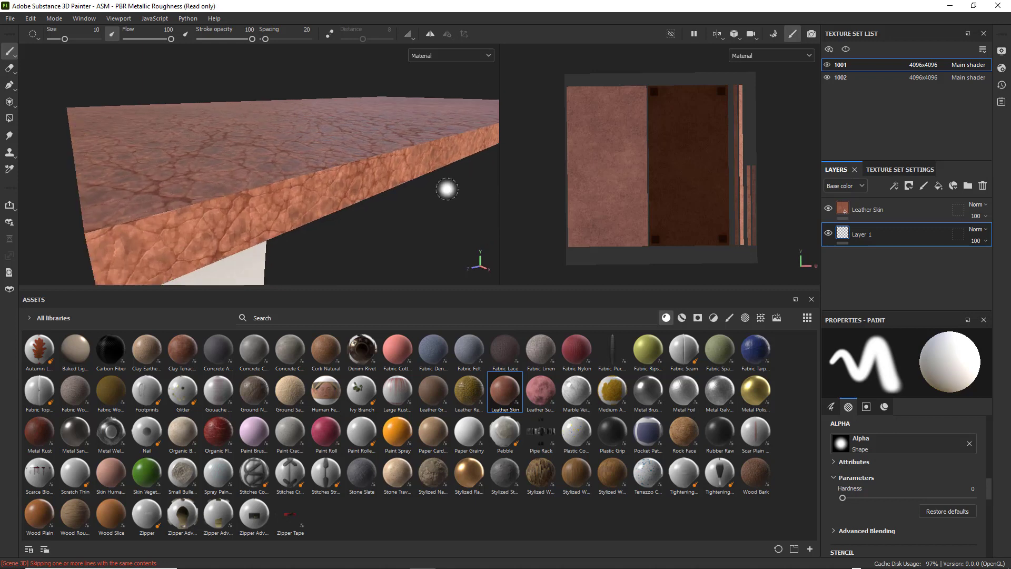
pyautogui.moveTo(435, 195)
pyautogui.keyDown('alt'); pyautogui.mouseDown()
pyautogui.moveTo(454, 190)
pyautogui.moveTo(456, 209)
pyautogui.mouseUp(); pyautogui.keyUp('alt')
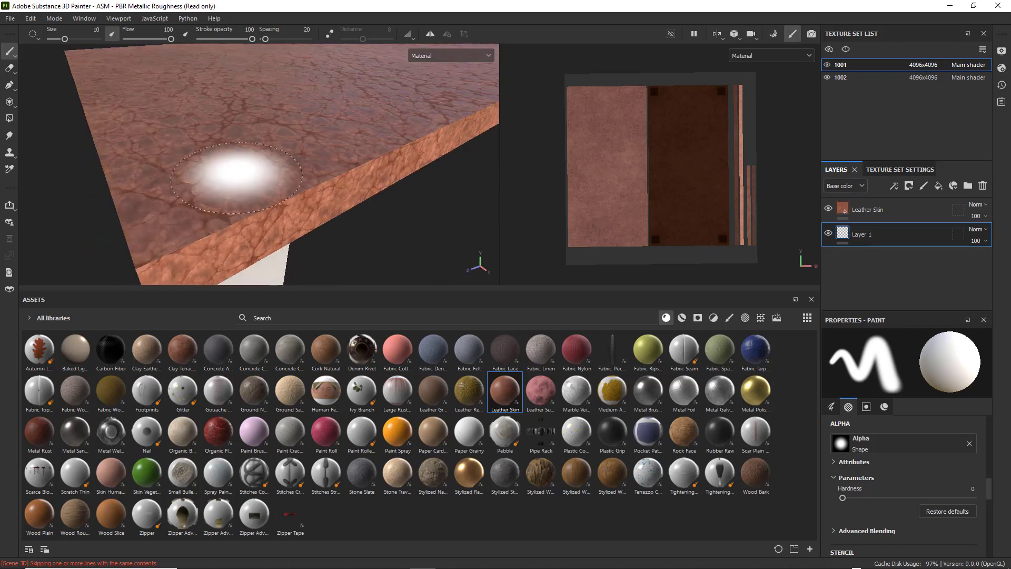
pyautogui.scroll(-3, 362, 159)
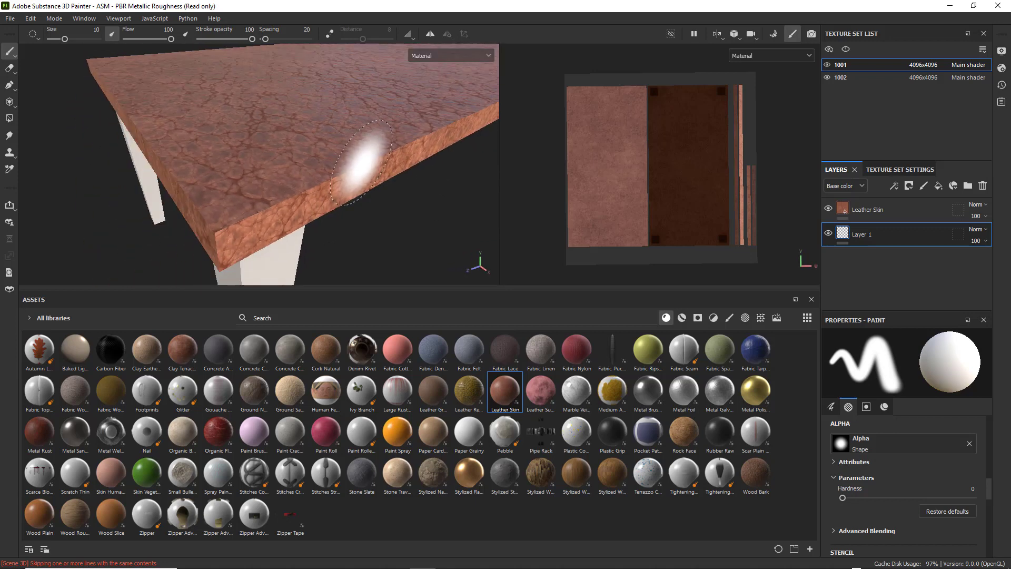
pyautogui.keyDown('alt'); pyautogui.moveTo(369, 168); pyautogui.dragTo(349, 193); pyautogui.keyUp('alt')
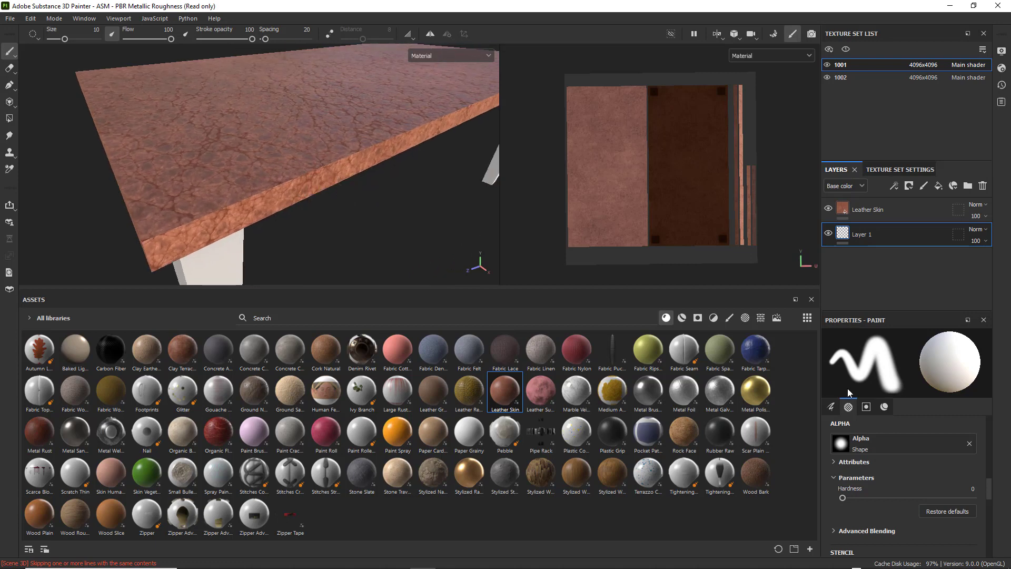
# Step: Try the None UV wrap on the Leather Skin fill layer and set it back to Repeat
pyautogui.click(883, 206)
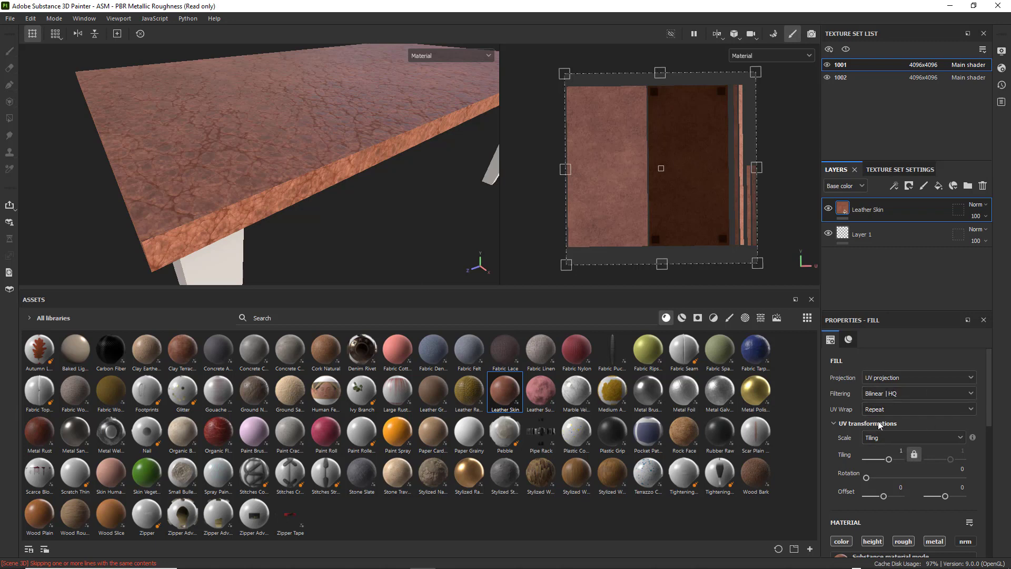
pyautogui.click(972, 409)
pyautogui.click(900, 418)
pyautogui.click(972, 408)
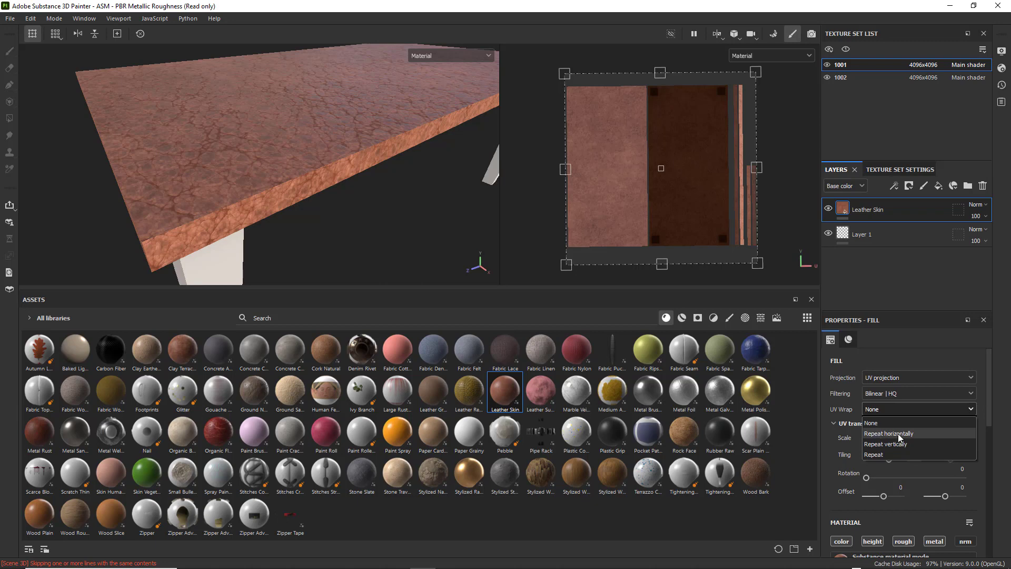
pyautogui.click(872, 455)
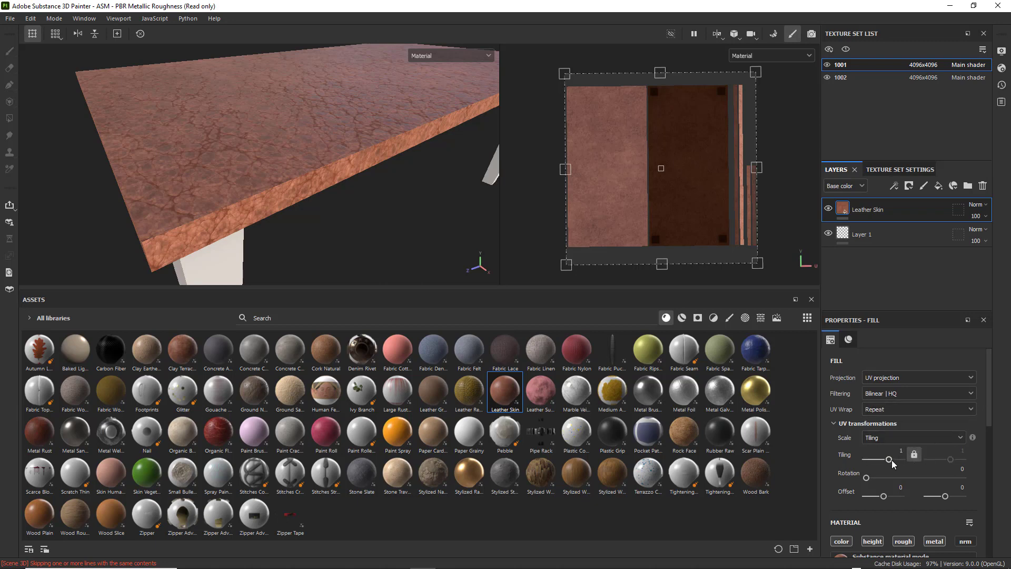
# Step: Set the Leather Skin layer's UV tiling to 8.03 and check the finer grain on the tabletop
pyautogui.moveTo(889, 459); pyautogui.dragTo(892, 460)
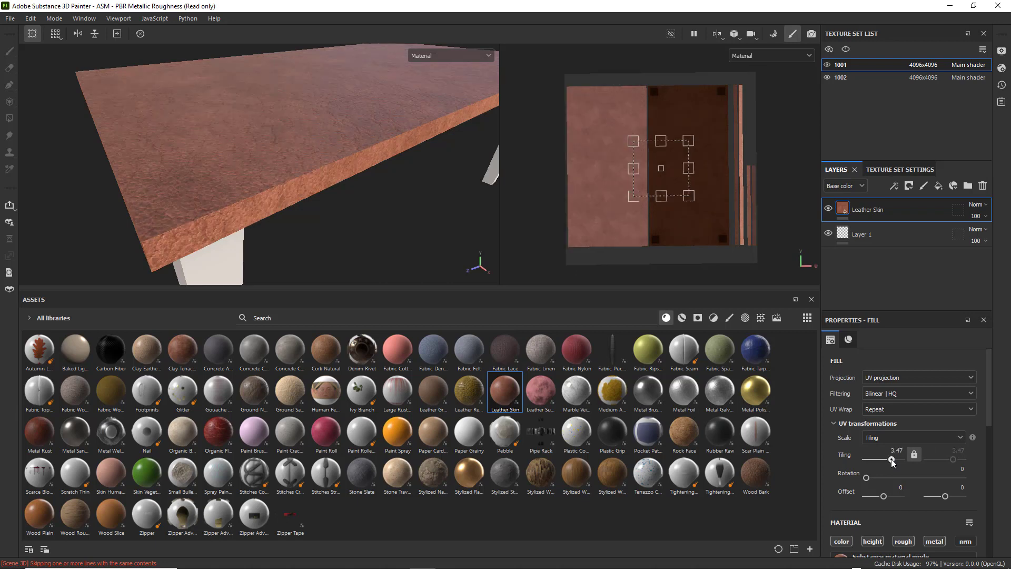
pyautogui.moveTo(891, 460); pyautogui.dragTo(894, 458)
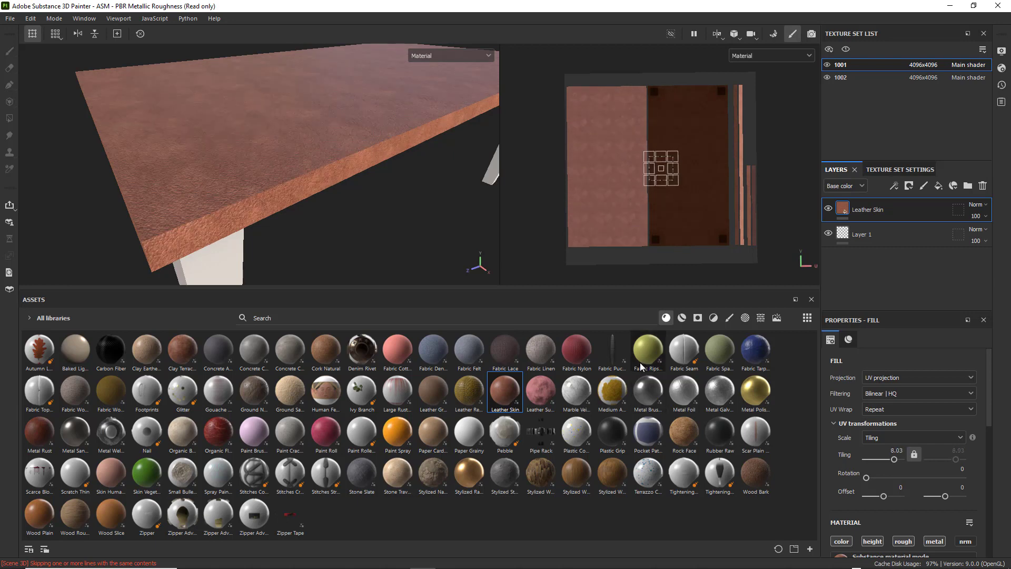
pyautogui.keyDown('alt'); pyautogui.moveTo(240, 244); pyautogui.dragTo(271, 232); pyautogui.keyUp('alt')
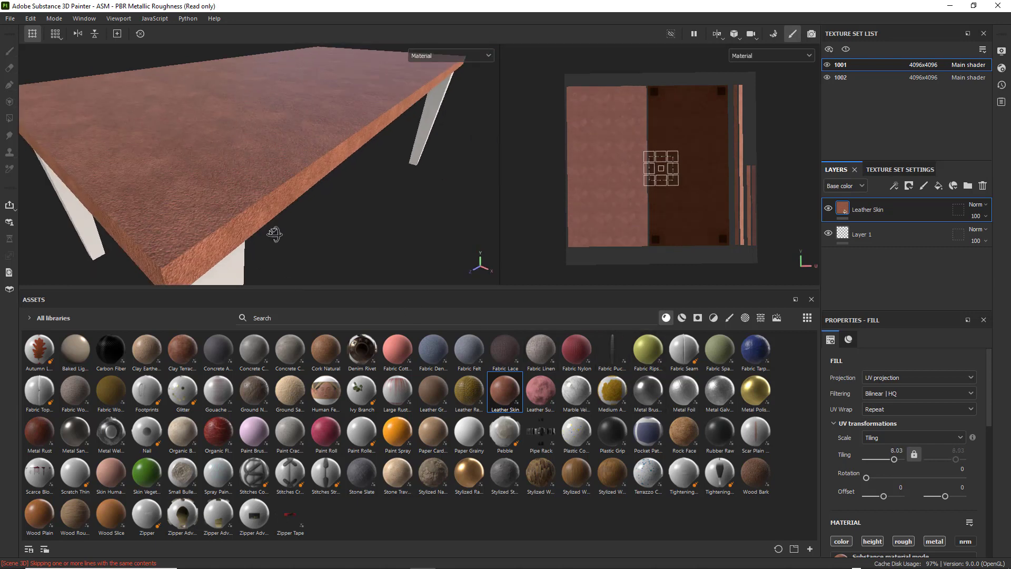
# Step: Reduce the Leather Skin layer's UV tiling to 0.26 and shift its horizontal offset to -0.08
pyautogui.keyDown('alt'); pyautogui.moveTo(346, 235); pyautogui.dragTo(368, 280); pyautogui.keyUp('alt')
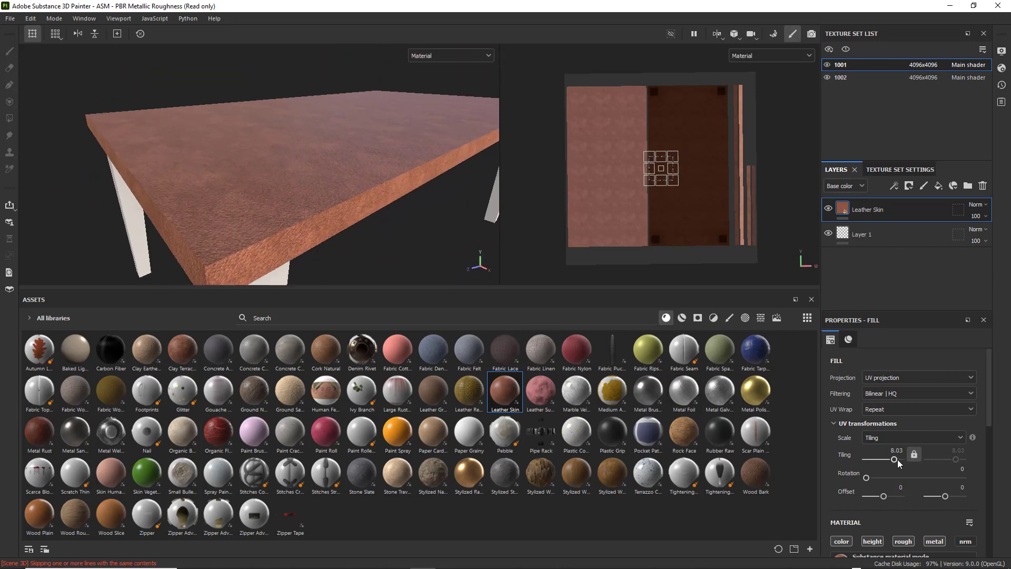
pyautogui.keyDown('alt'); pyautogui.moveTo(370, 203); pyautogui.dragTo(307, 183); pyautogui.keyUp('alt')
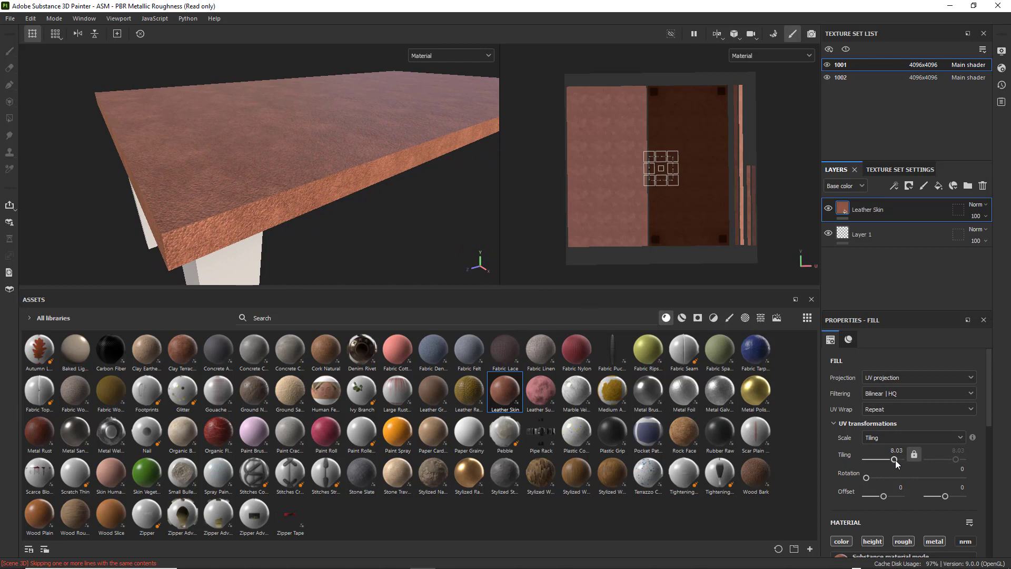
pyautogui.moveTo(896, 460); pyautogui.dragTo(885, 459)
pyautogui.keyDown('alt'); pyautogui.moveTo(488, 268); pyautogui.dragTo(400, 196); pyautogui.keyUp('alt')
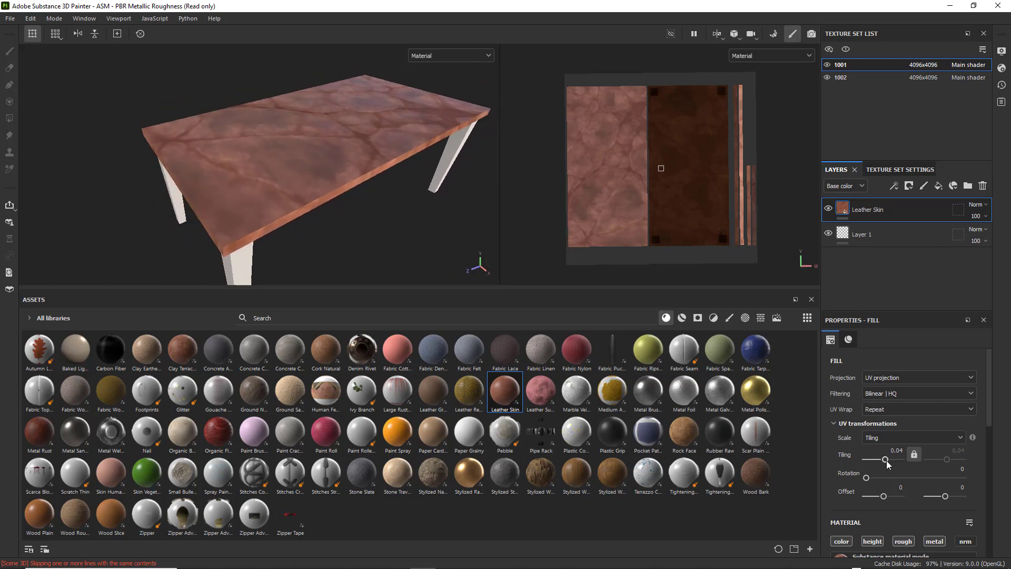
pyautogui.moveTo(886, 460); pyautogui.dragTo(882, 492)
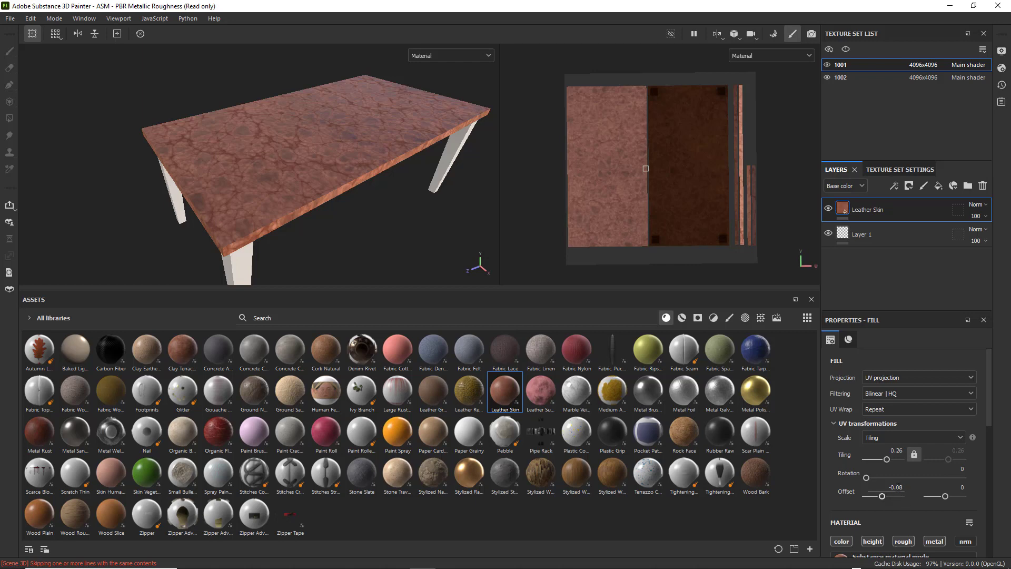
# Step: Reset the Leather Skin layer's horizontal offset to 0, try a vertical offset of 0.23 and return it to 0
pyautogui.doubleClick(904, 488)
pyautogui.write('0')
pyautogui.press('Return')
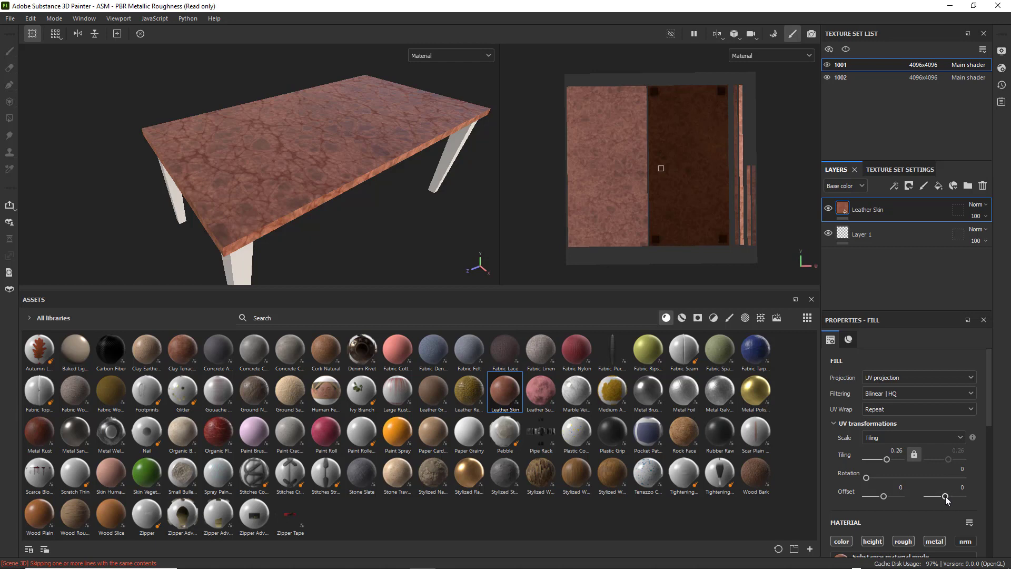
pyautogui.moveTo(947, 496); pyautogui.dragTo(945, 498)
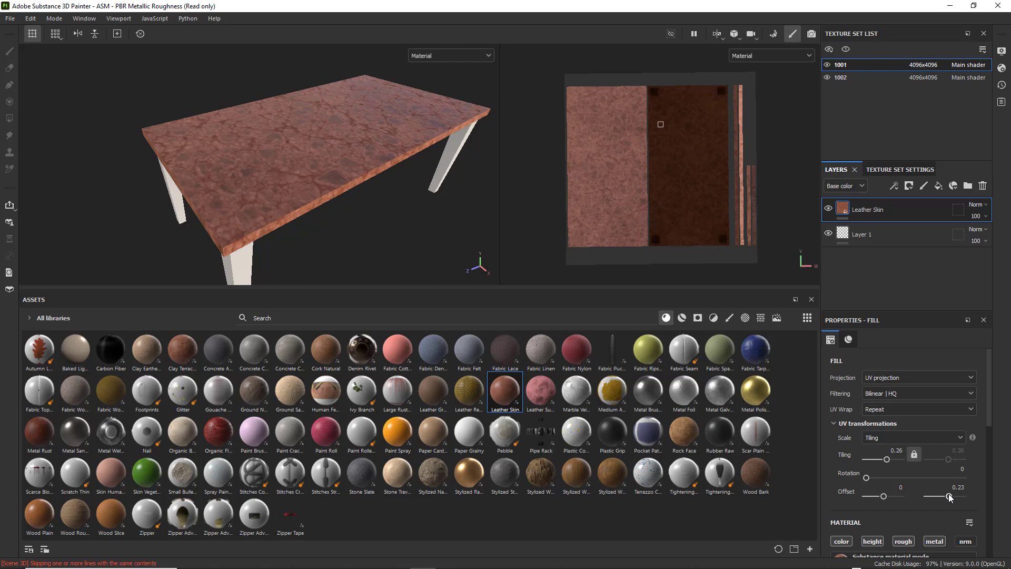
pyautogui.click(961, 489)
pyautogui.press('Return')
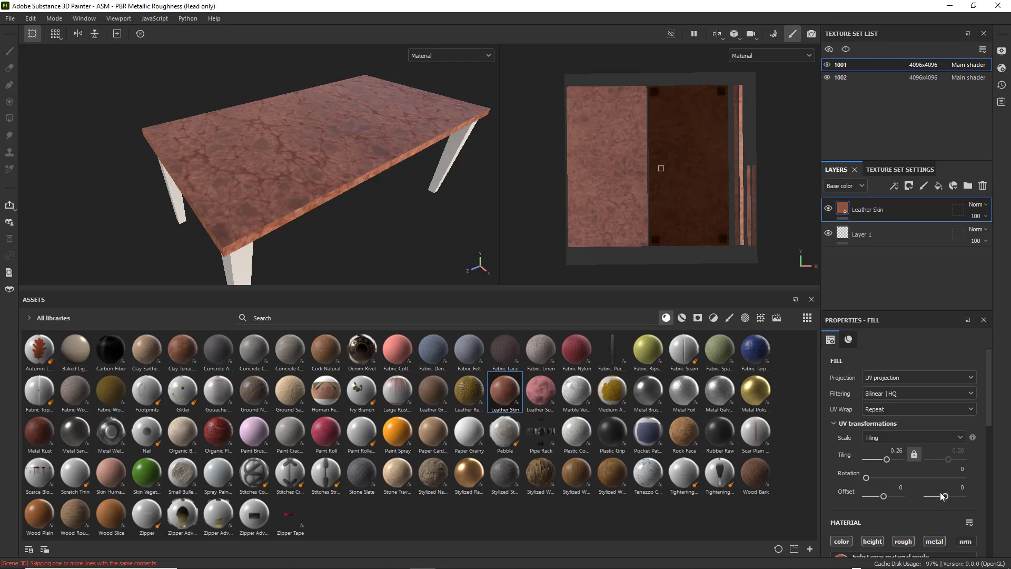
# Step: Change the Leather Skin material's Leather Color to the dark brown 44322C
pyautogui.scroll(-3, 942, 485)
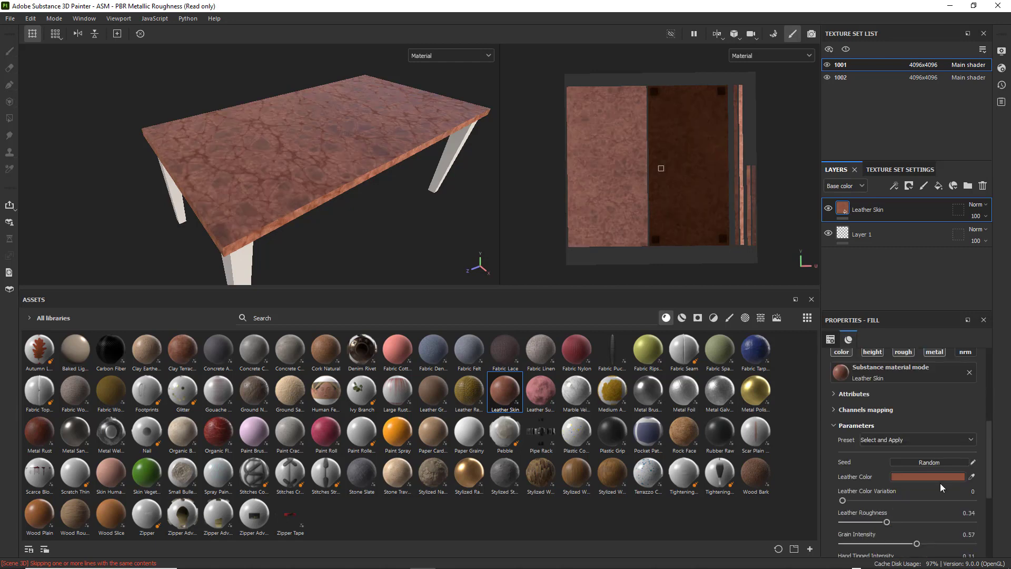
pyautogui.scroll(-3, 940, 483)
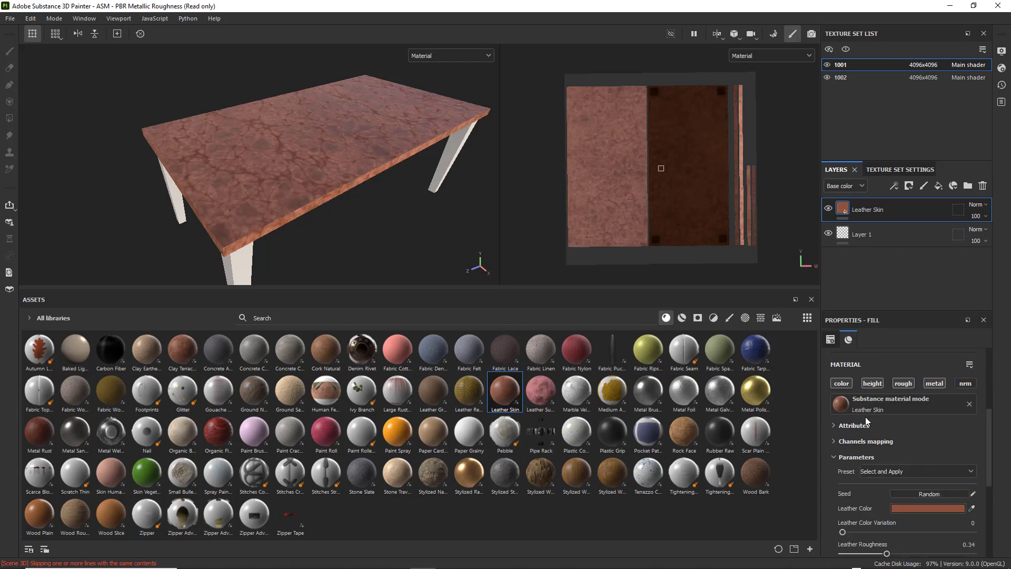
pyautogui.scroll(-3, 865, 416)
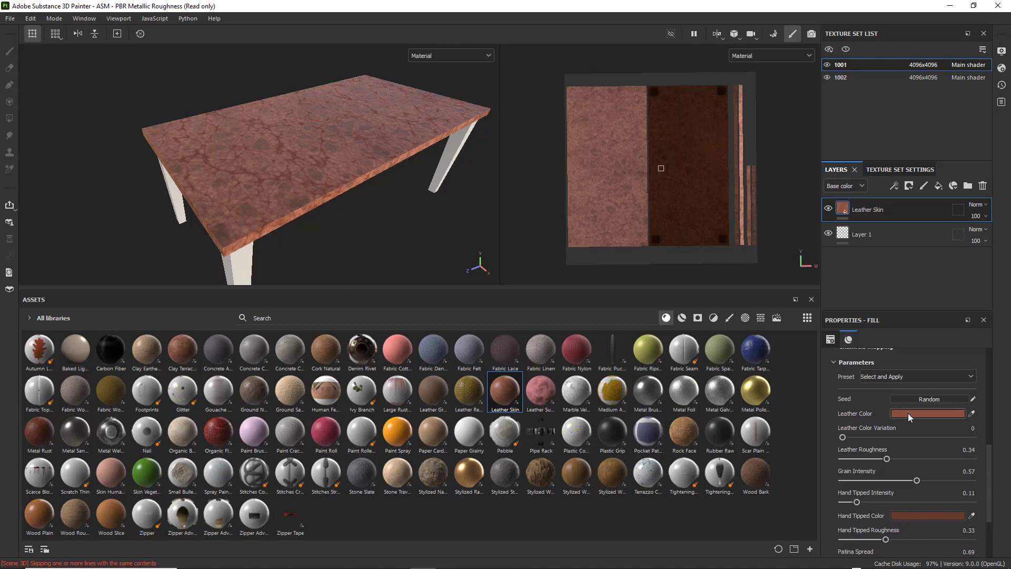
pyautogui.click(908, 413)
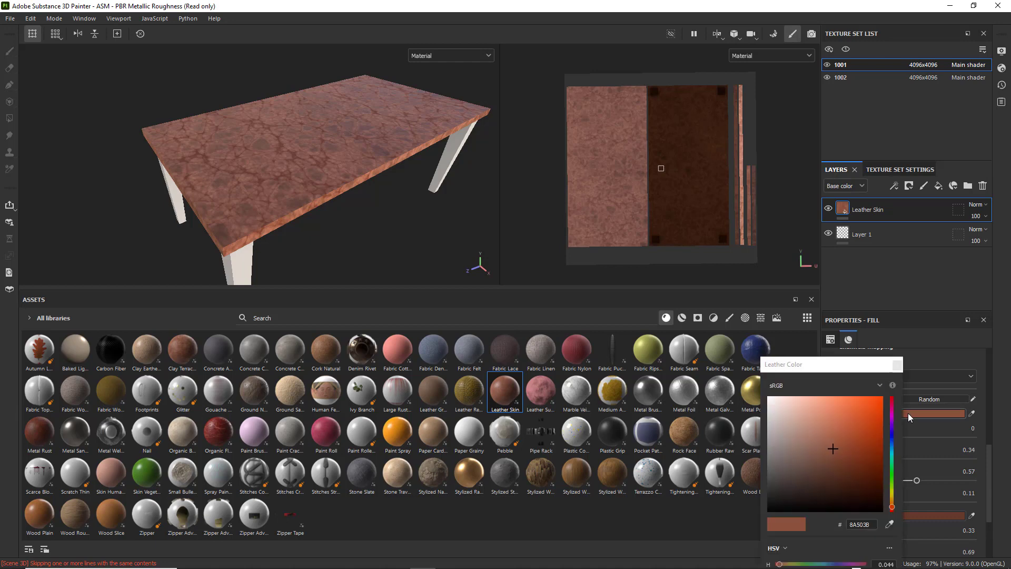
pyautogui.moveTo(851, 421); pyautogui.dragTo(808, 481)
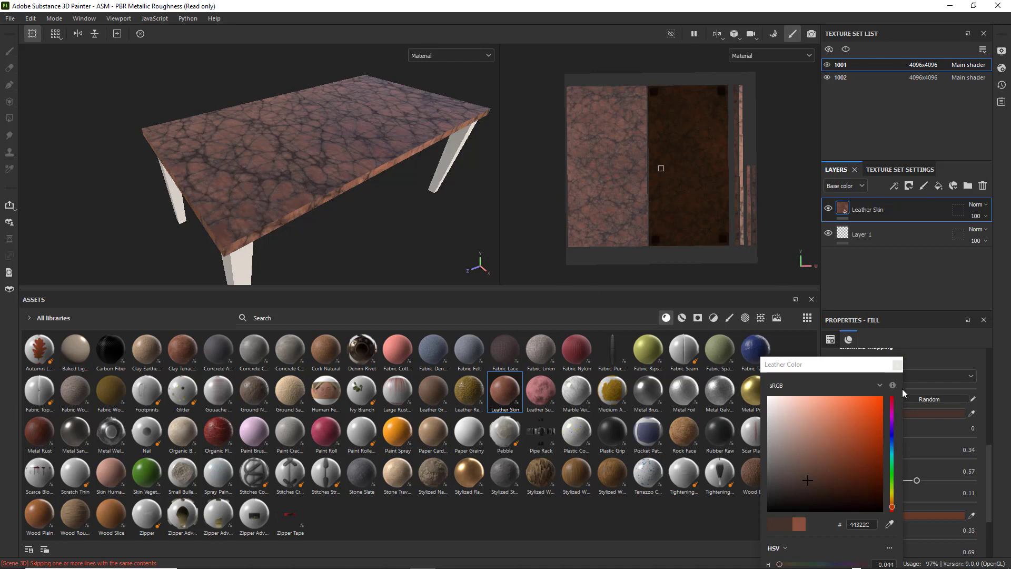
pyautogui.click(898, 364)
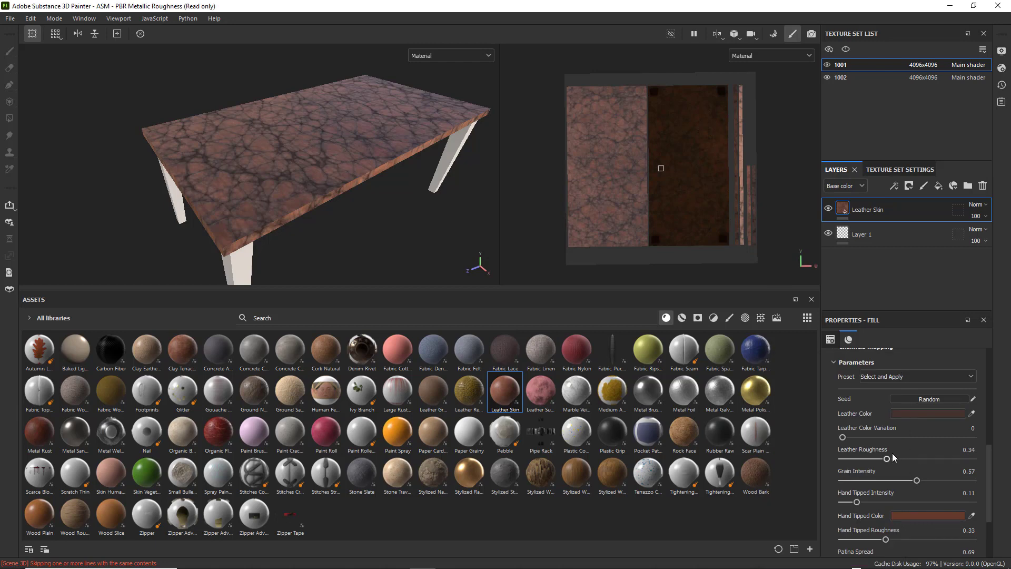
# Step: Examine the Leather Skin material's parameters, including roughness, grain, hand-tipped and patina settings, along with the layer's fill settings
pyautogui.scroll(-1, 887, 467)
pyautogui.scroll(2, 888, 447)
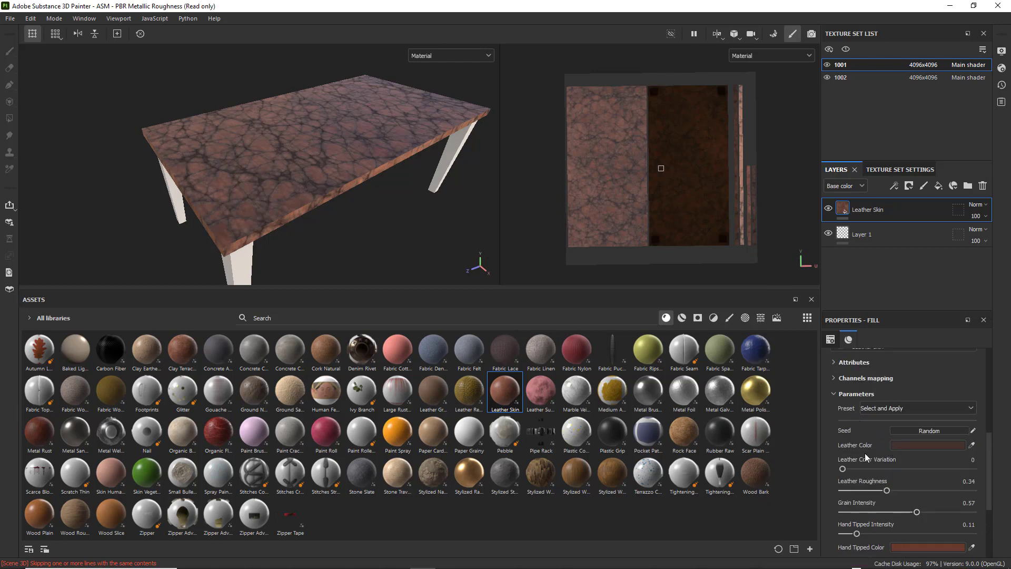
pyautogui.scroll(-3, 872, 451)
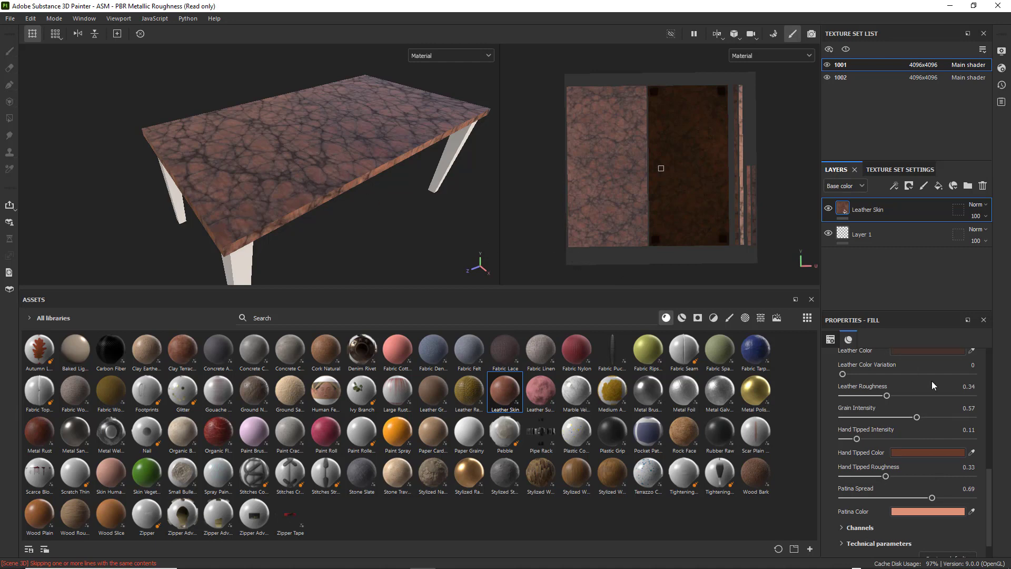
pyautogui.scroll(2, 935, 394)
pyautogui.scroll(5, 935, 394)
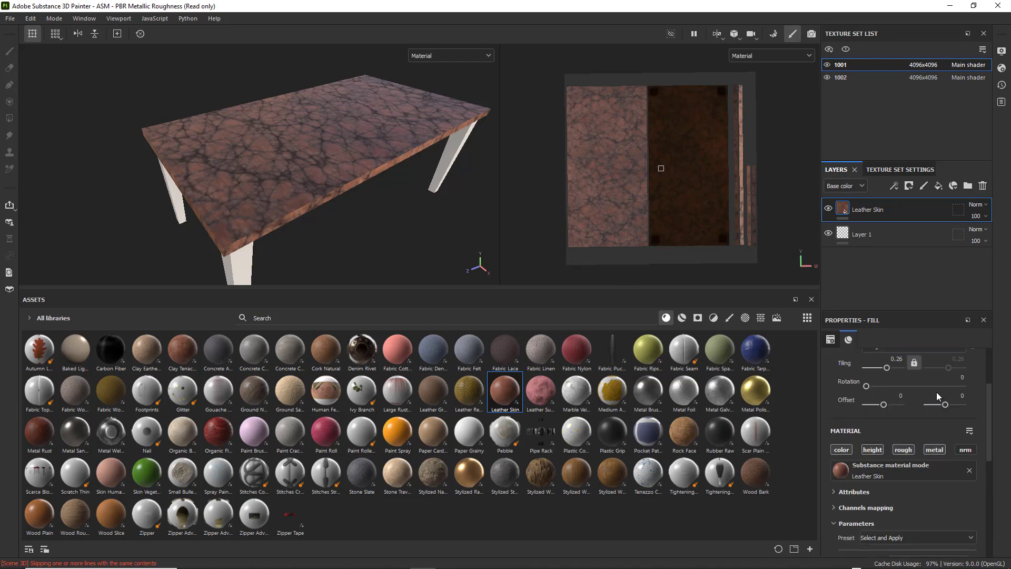
pyautogui.scroll(-5, 941, 394)
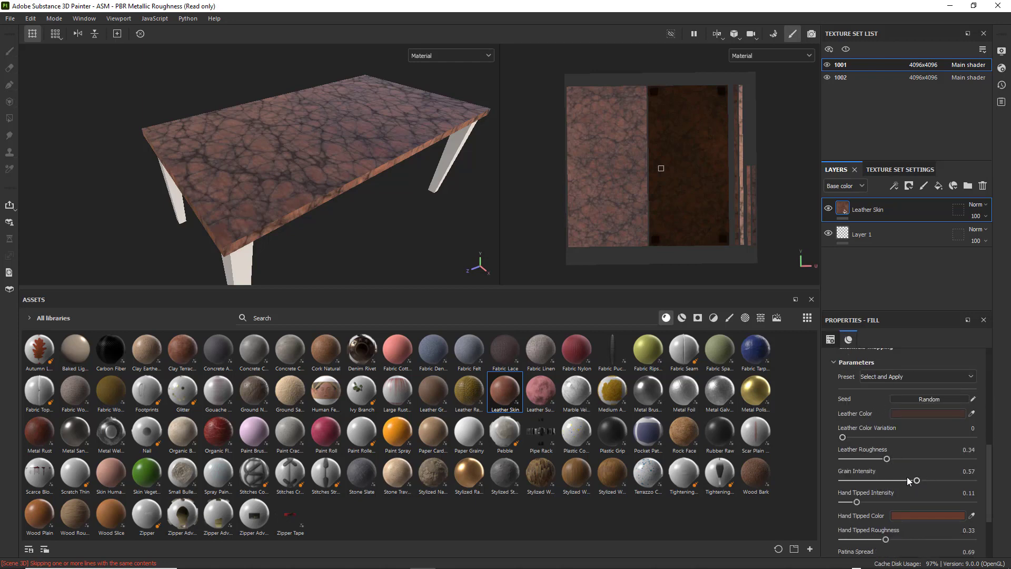
pyautogui.scroll(-3, 900, 476)
pyautogui.scroll(10, 899, 475)
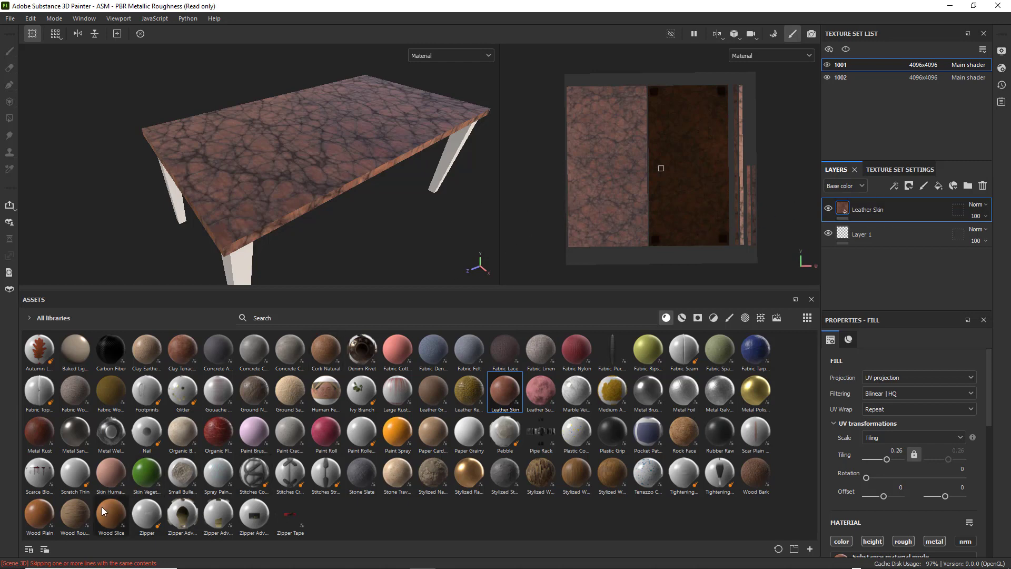
# Step: Preview Wood Plain and the stylized materials in the asset library
pyautogui.moveTo(39, 516)
pyautogui.mouseDown()
pyautogui.moveTo(507, 271)
pyautogui.moveTo(10, 430)
pyautogui.moveTo(44, 515)
pyautogui.mouseUp()
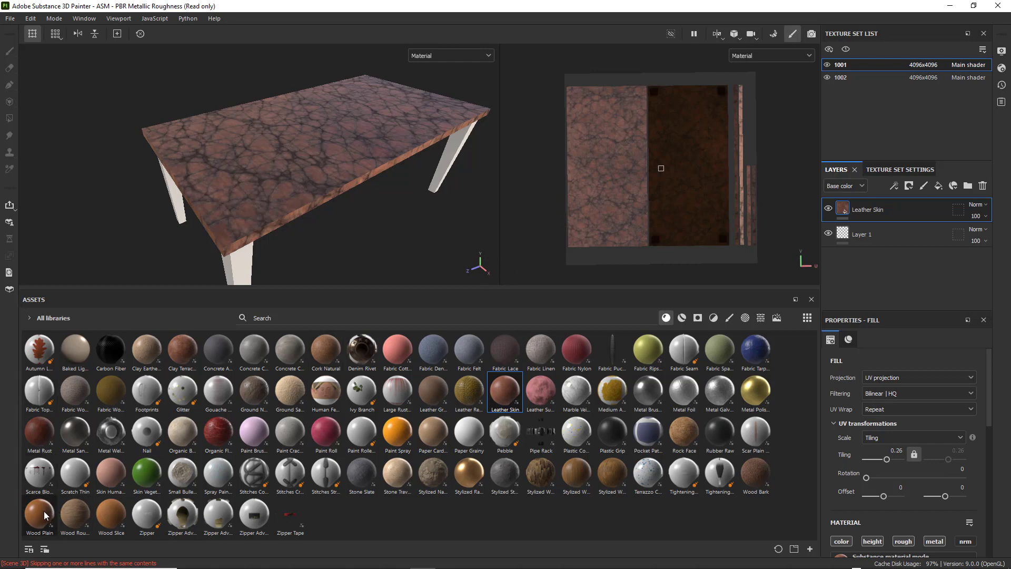
pyautogui.moveTo(43, 512)
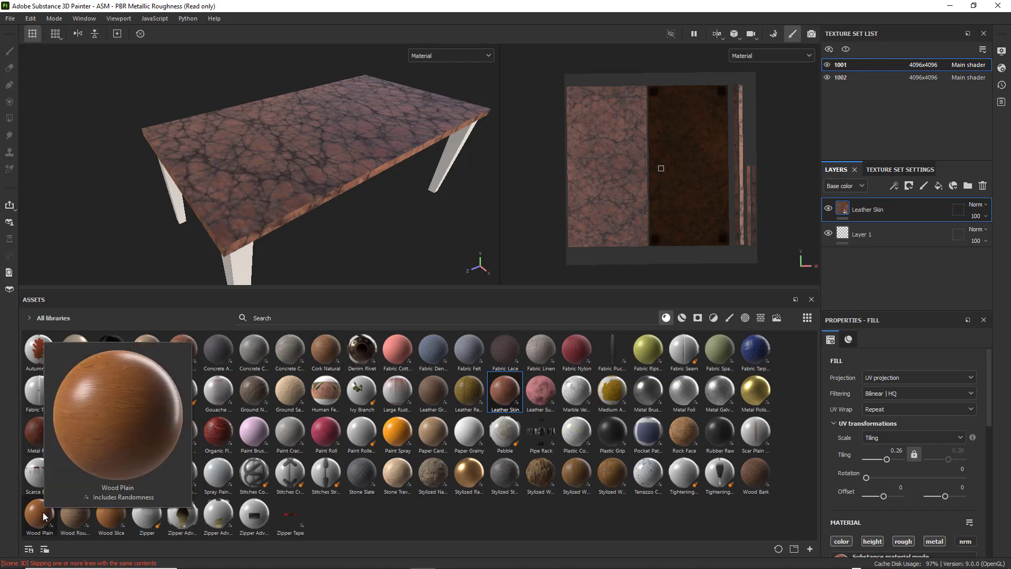
pyautogui.moveTo(581, 478)
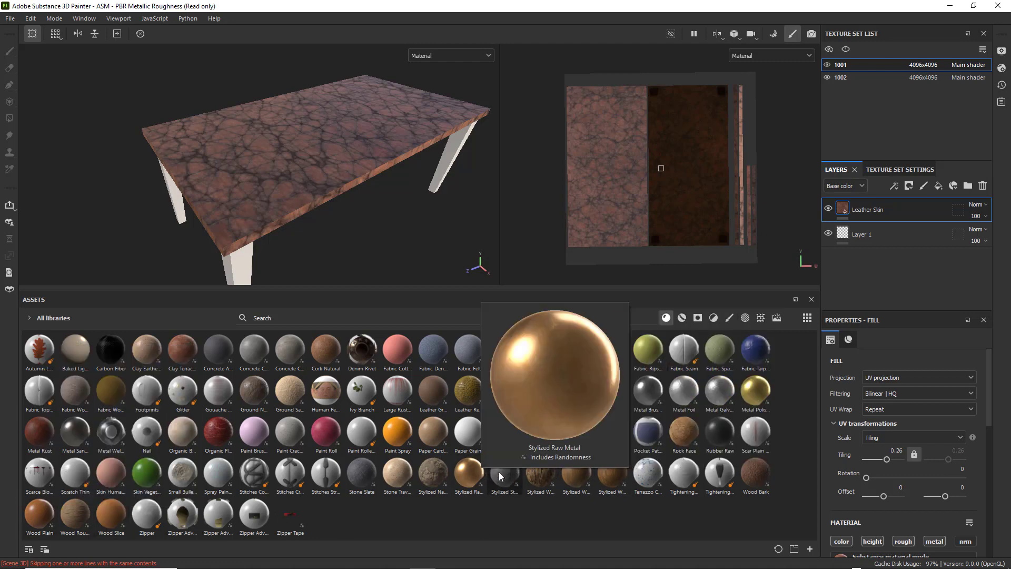
pyautogui.moveTo(428, 478)
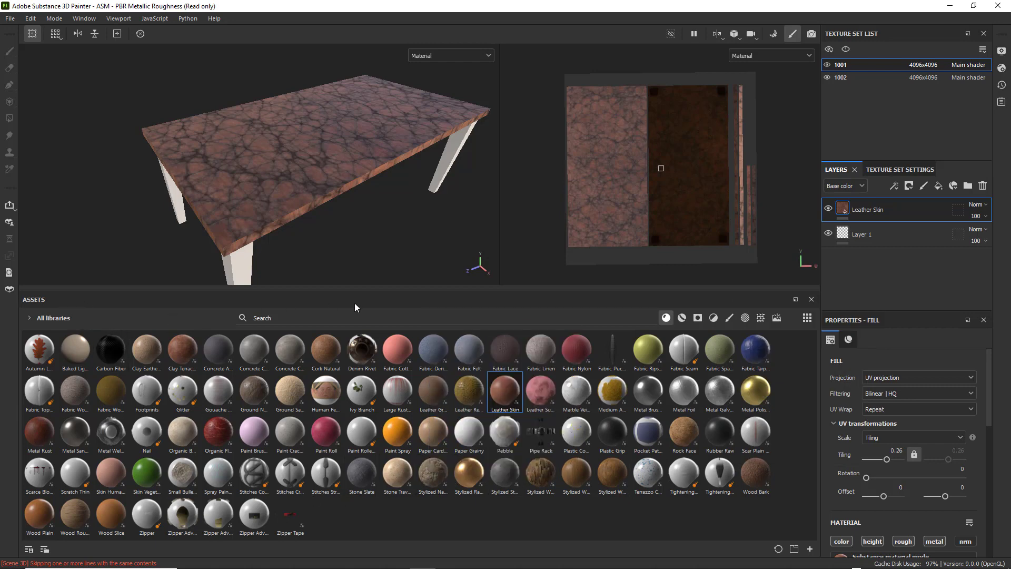
# Step: Search the material library for "wood", preview the wood materials found and clear the search
pyautogui.click(275, 317)
pyautogui.write('wood')
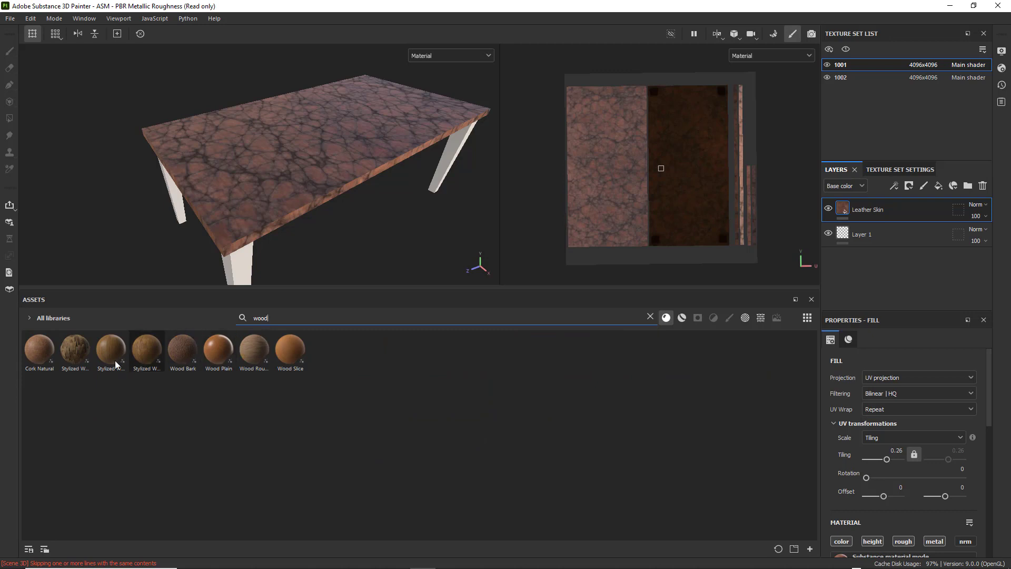
pyautogui.moveTo(111, 358)
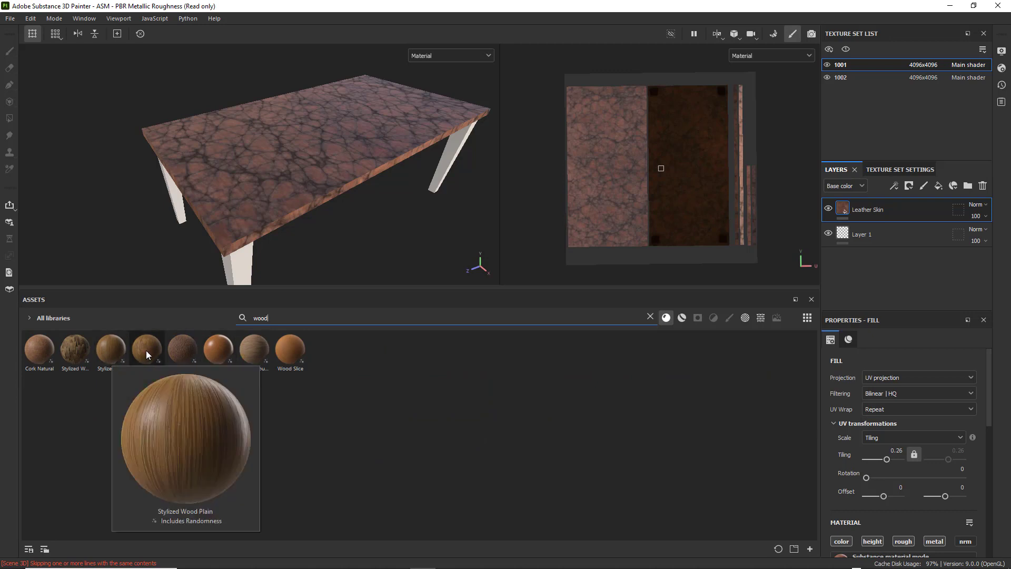
pyautogui.moveTo(147, 351)
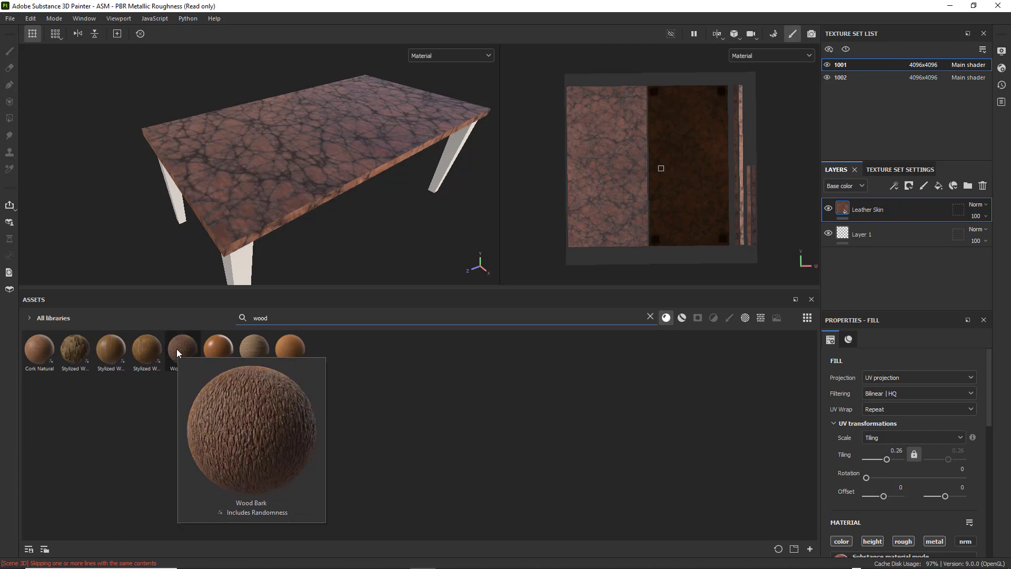
pyautogui.moveTo(216, 350)
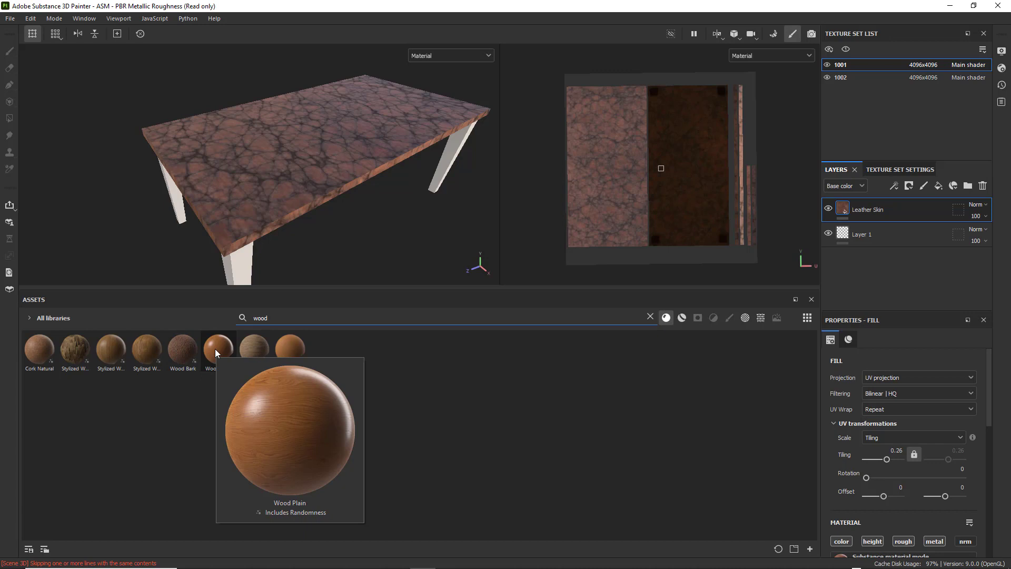
pyautogui.moveTo(258, 348)
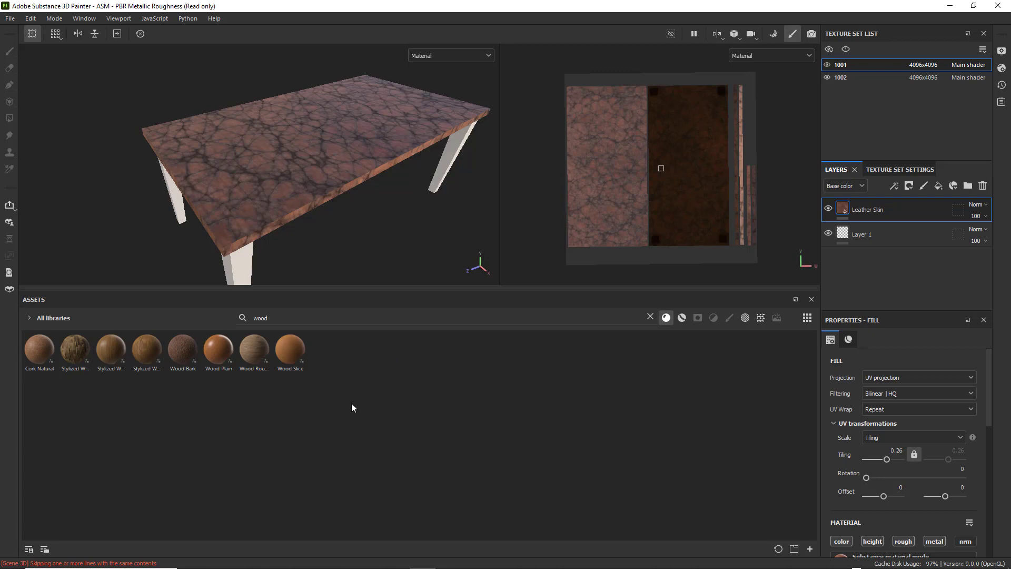
pyautogui.doubleClick(269, 318)
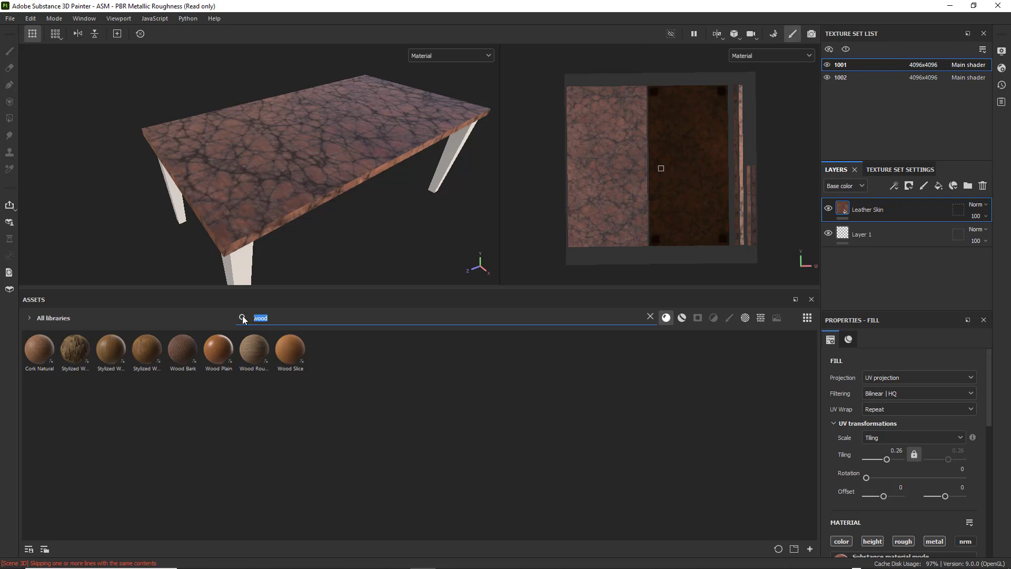
pyautogui.press('BackSpace')
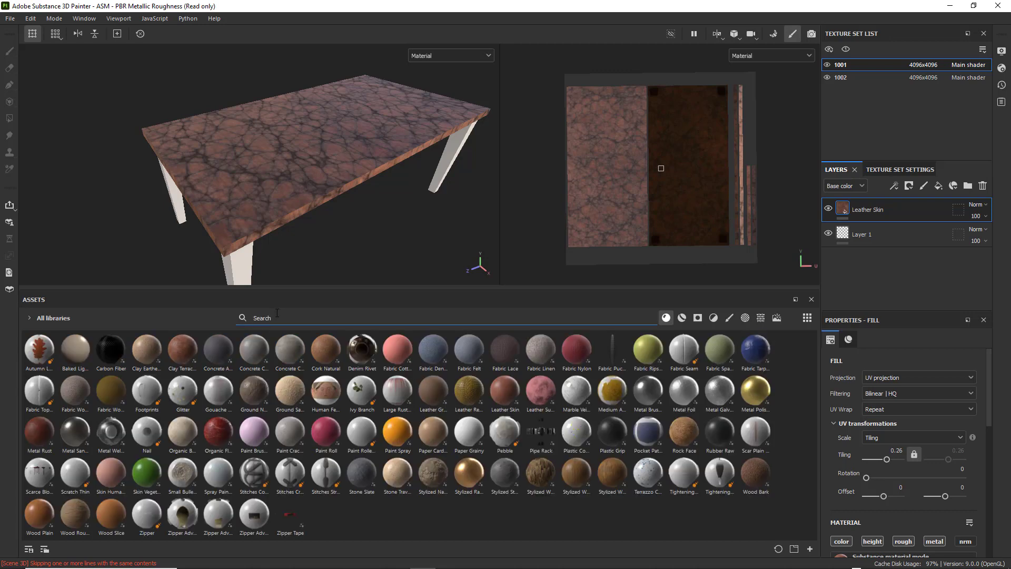